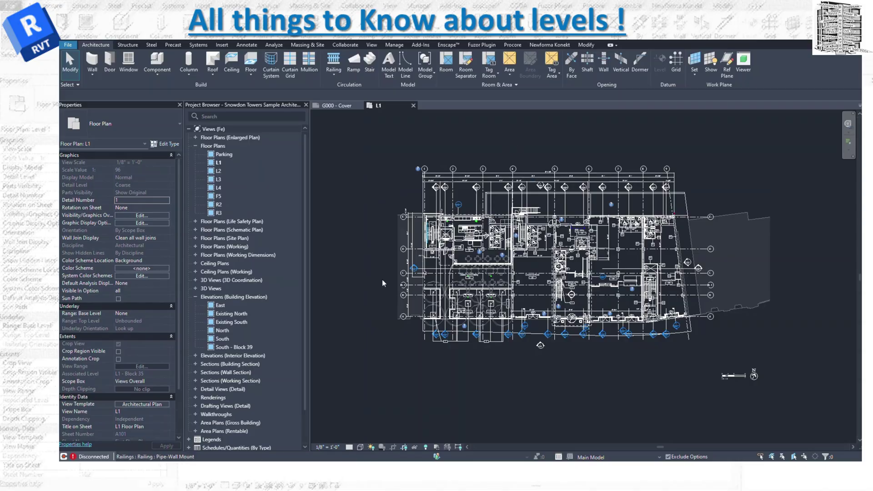
Open the East building elevation and bring the level heads beside the building into close view
left_click(219, 306)
double_click(219, 310)
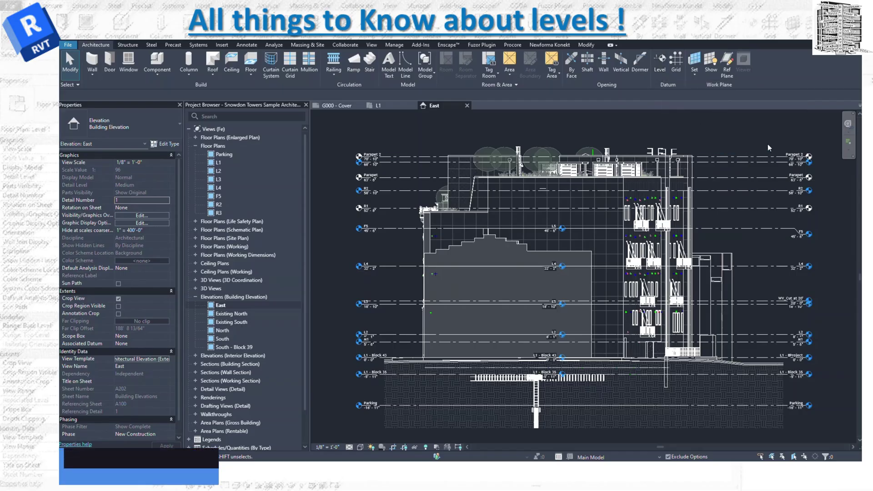
scroll(581, 285, "up", 3)
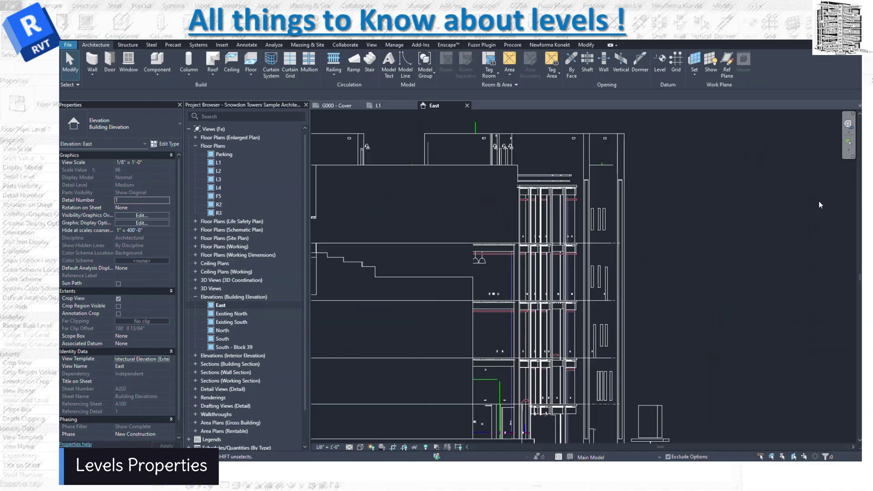
scroll(581, 285, "down", 3)
scroll(821, 187, "up", 3)
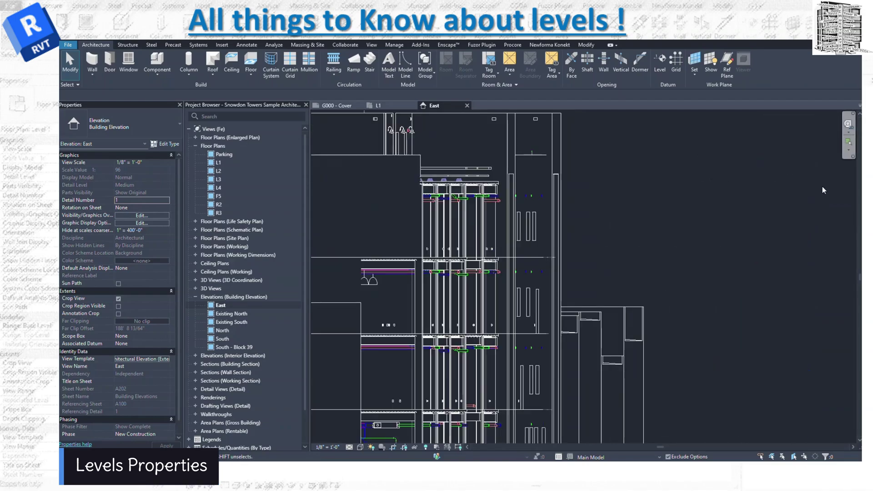
scroll(807, 173, "up", 2)
middle_click_drag(807, 172, 776, 183)
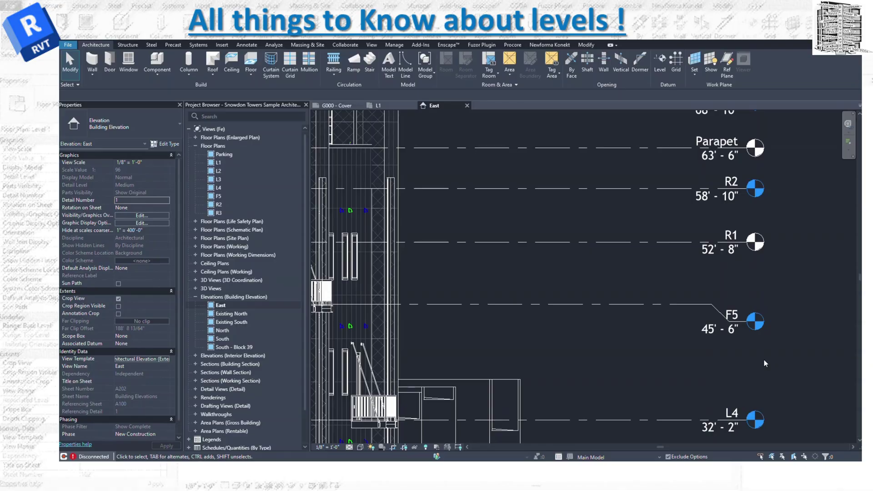
Hide the bubble at the near end of level R2 and show it again
left_click(640, 185)
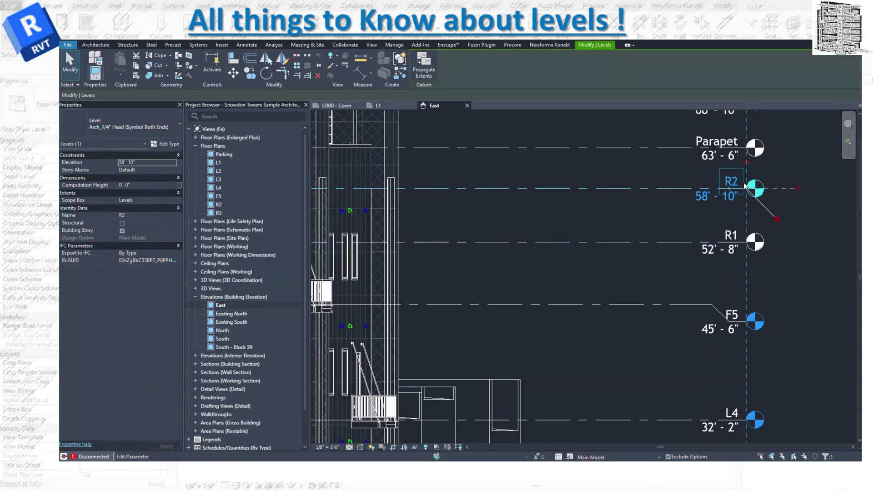
left_click(798, 187)
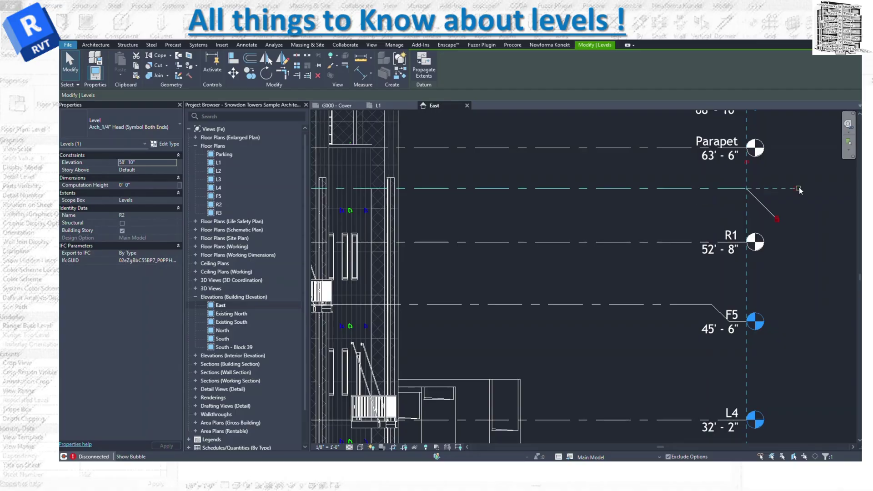
left_click(798, 187)
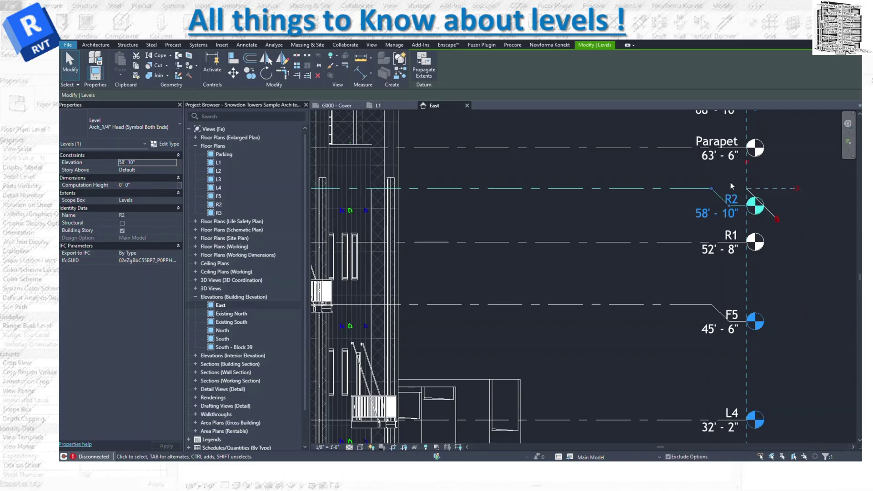
Add an elbow to the head of level R1
scroll(730, 203, "up", 3)
scroll(728, 205, "up", 3)
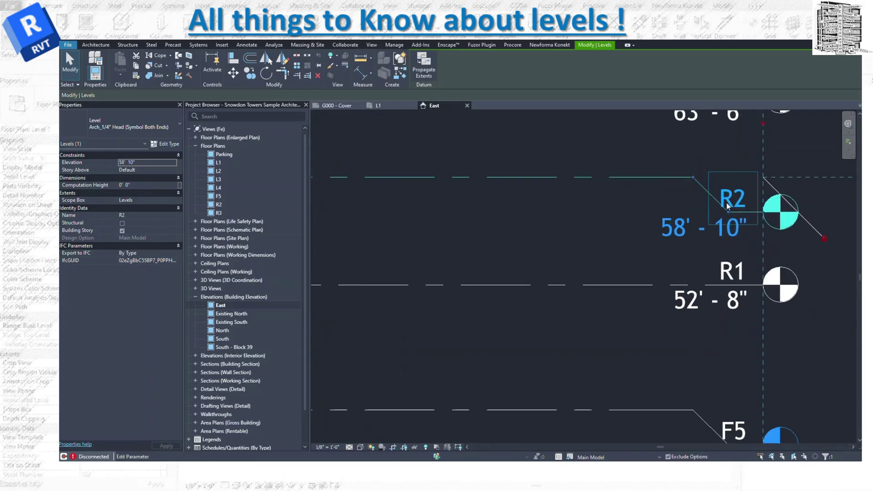
left_click(733, 300)
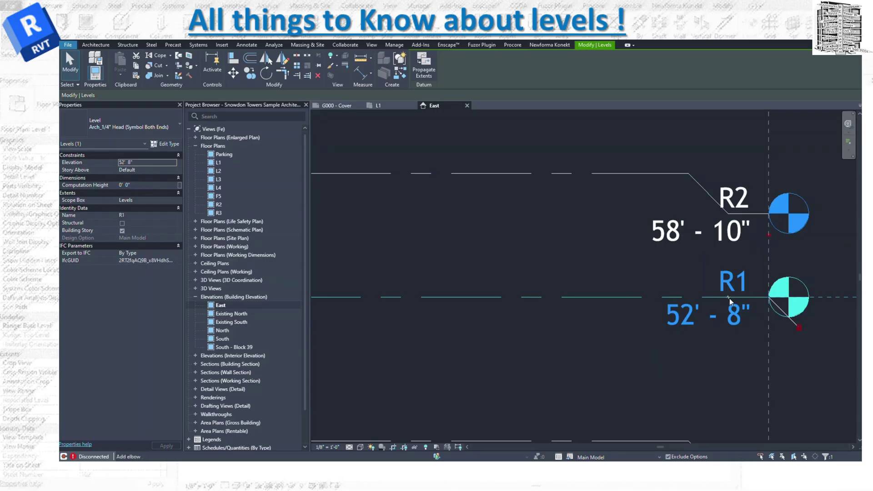
left_click(730, 301)
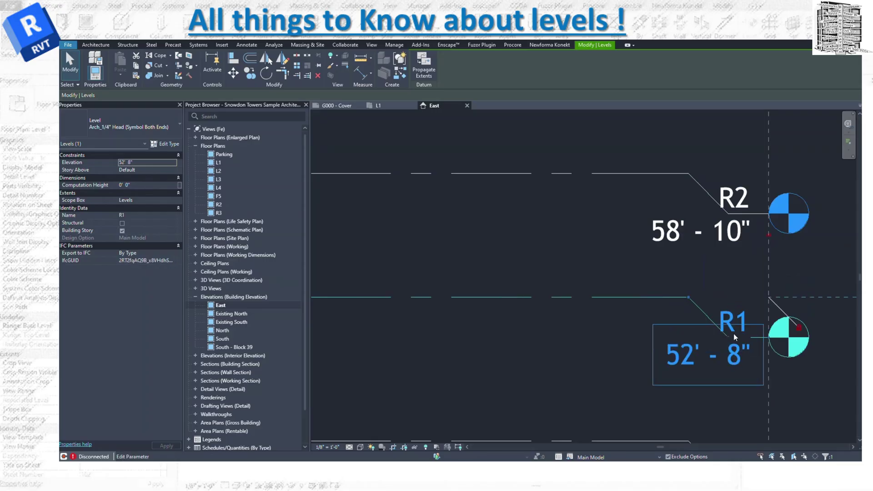
Straighten the elbow of level R2 so its head lines up with the level line
left_click(731, 205)
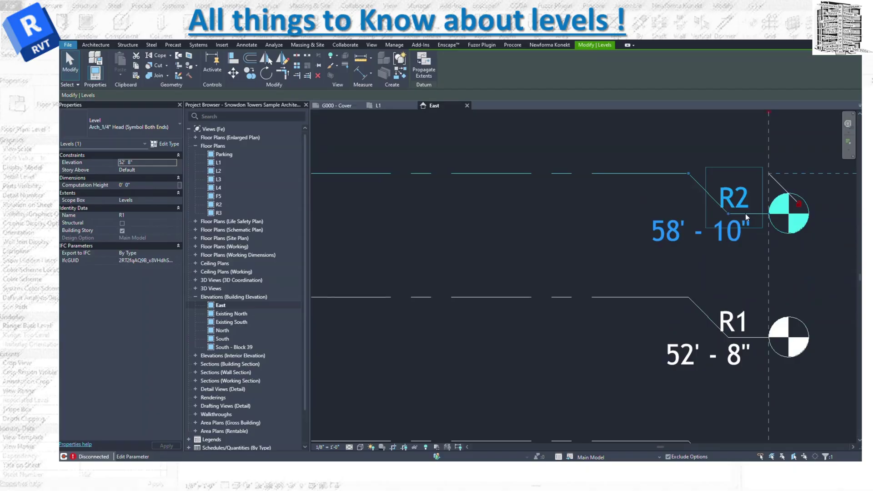
left_click_drag(728, 214, 741, 173)
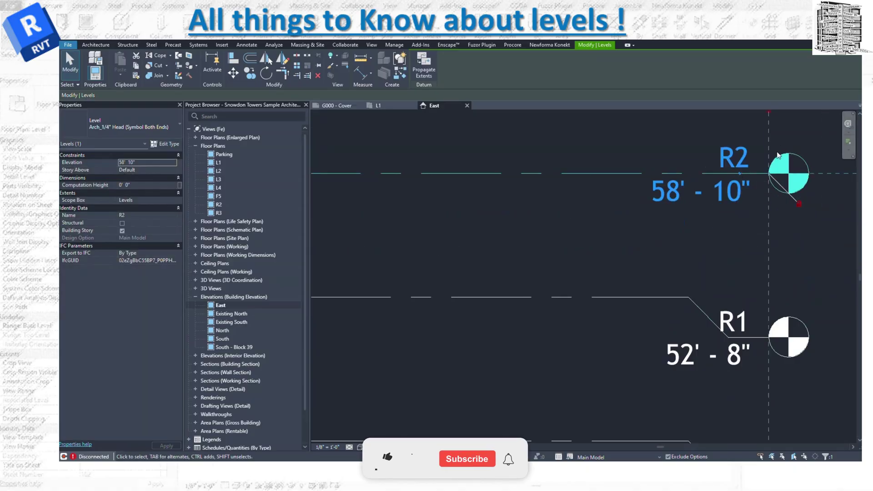
scroll(740, 175, "up", 3)
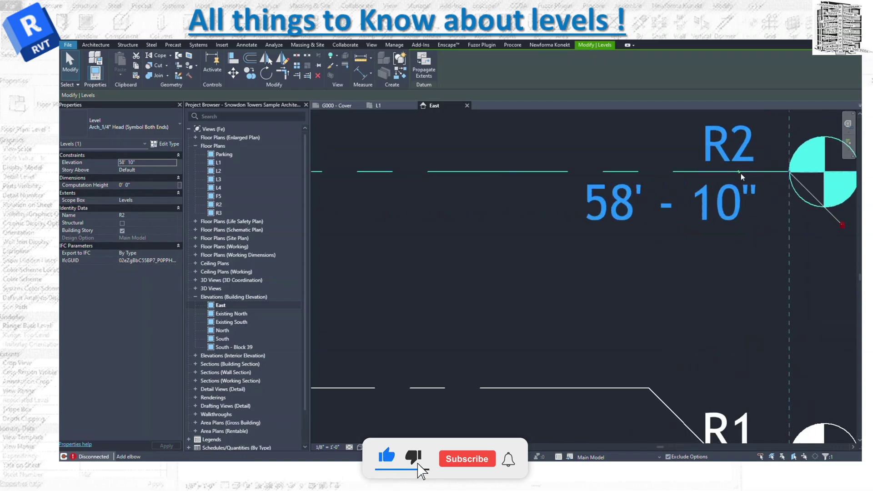
Open the elevation value of level R2 for editing
scroll(625, 317, "down", 2)
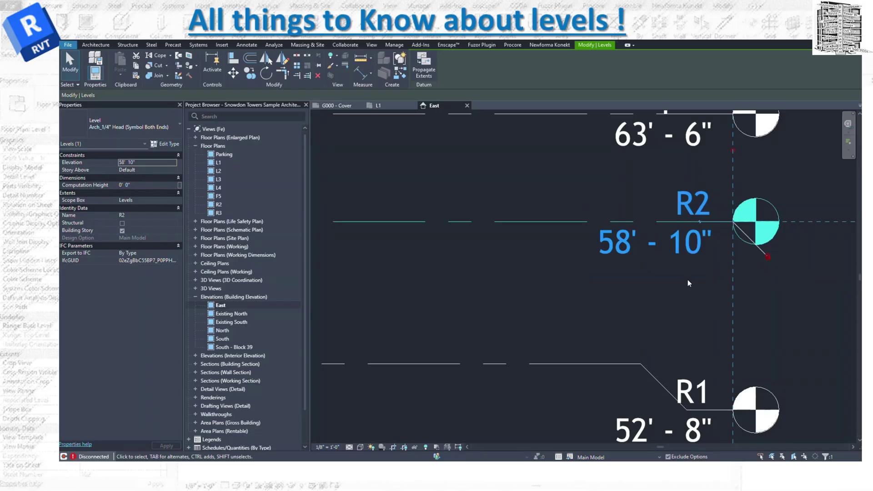
left_click(677, 248)
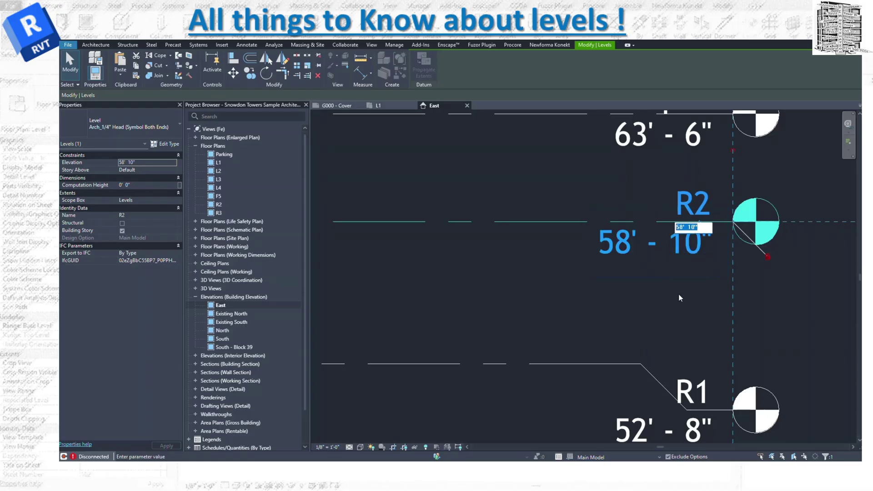
left_click(675, 266)
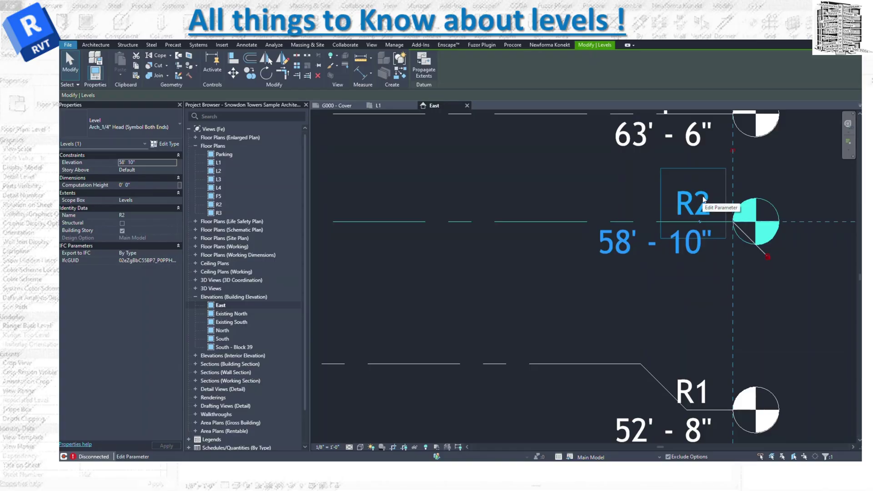
Compare the blue and white level heads from Parapet 2 down to L4 with the floor plan views in the project
scroll(807, 334, "down", 3)
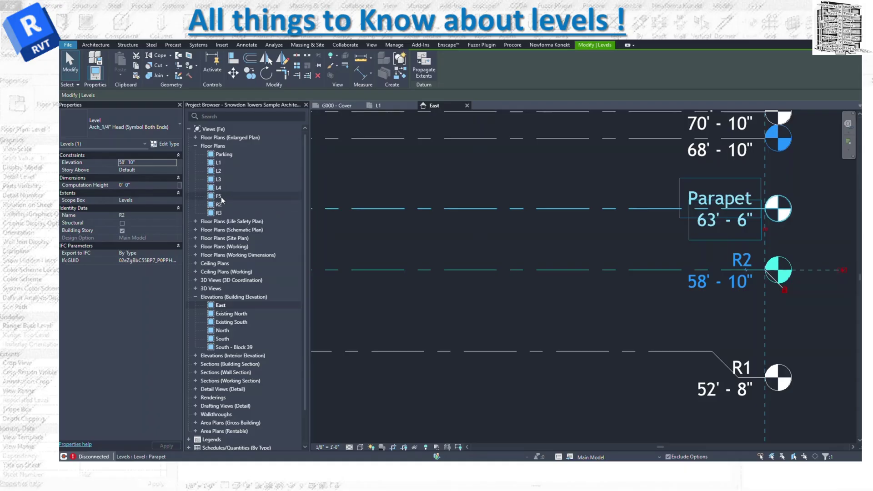
scroll(594, 340, "down", 2)
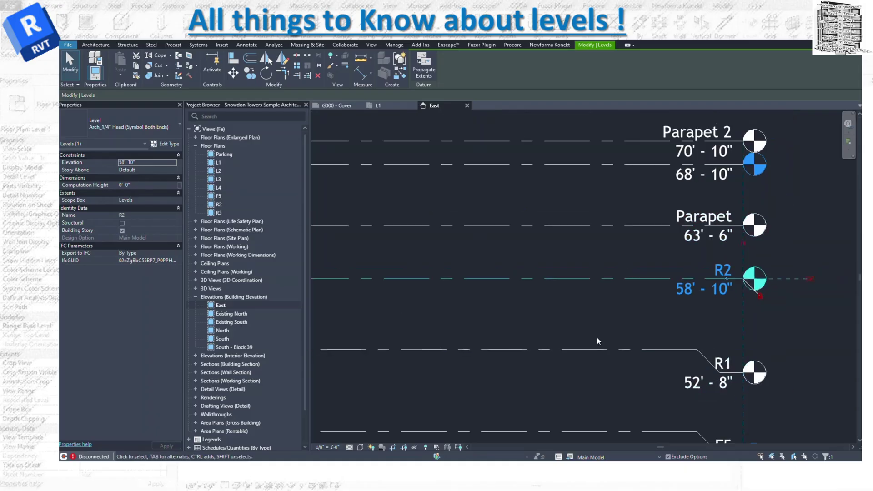
middle_click_drag(624, 324, 613, 267)
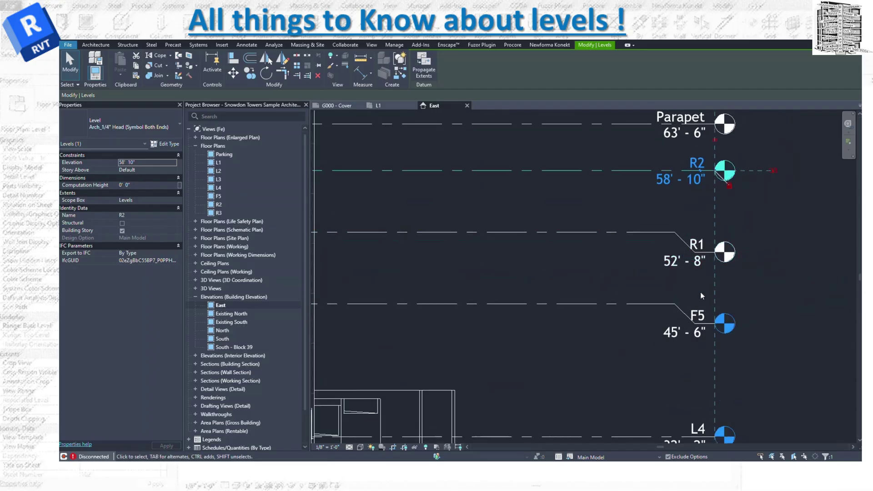
middle_click_drag(695, 410, 697, 362)
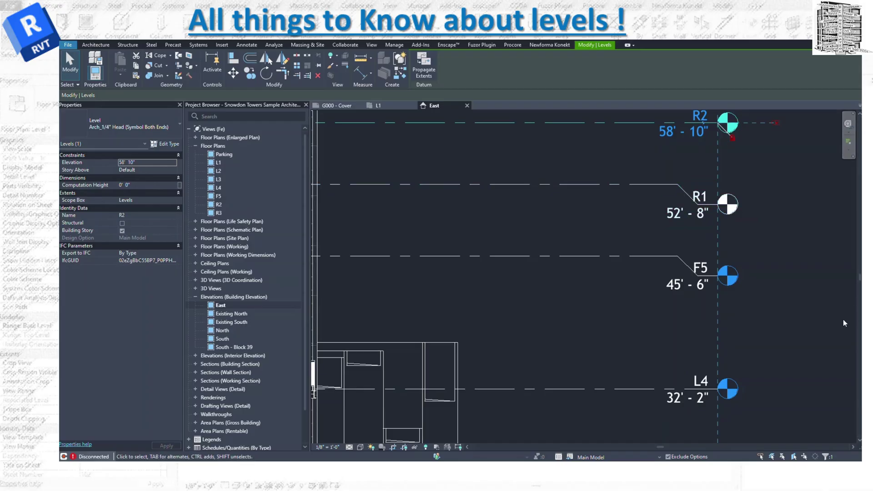
left_click(815, 303)
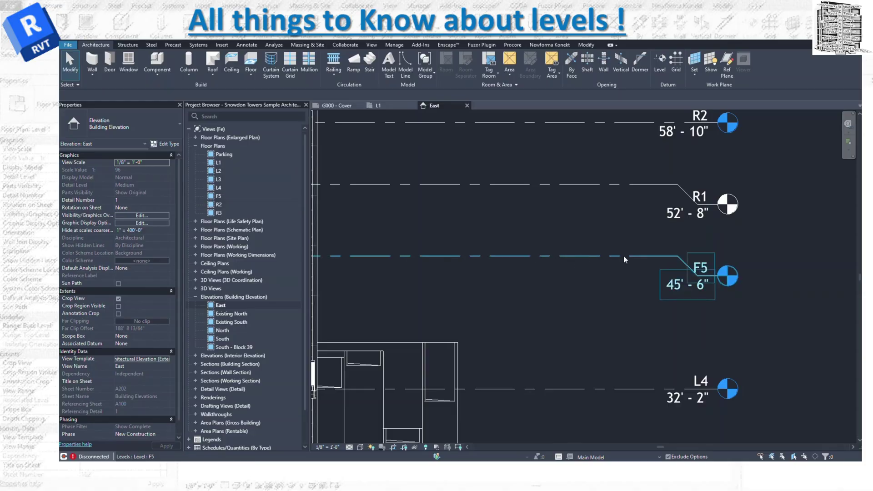
left_click(516, 185)
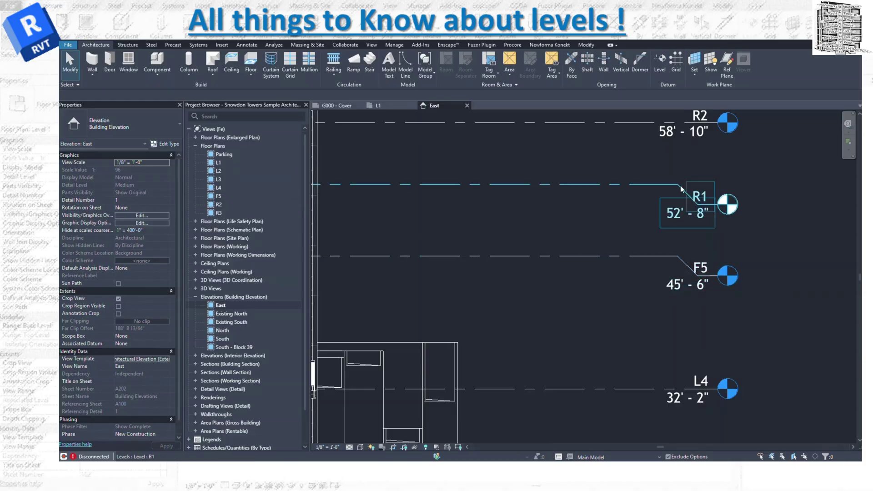
left_click(758, 200)
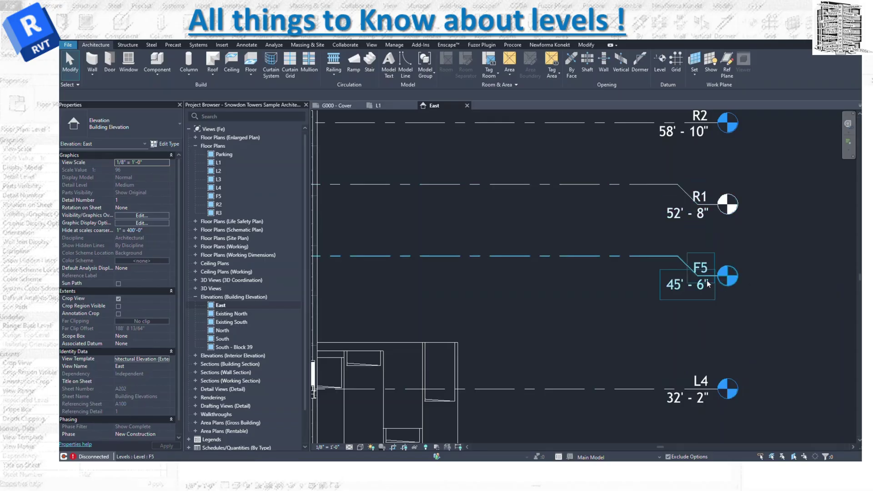
Rename level L4 as S4 and rename its corresponding views as well
left_click(706, 384)
left_click(706, 384)
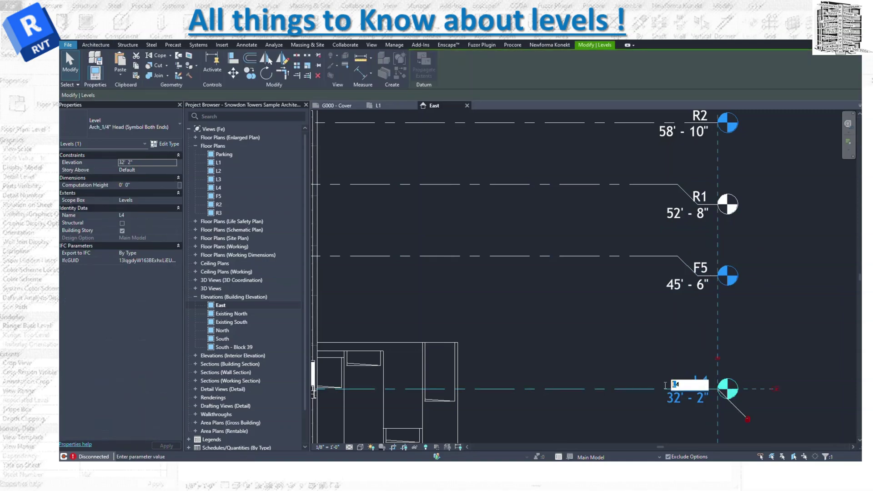
type("S")
key("Return")
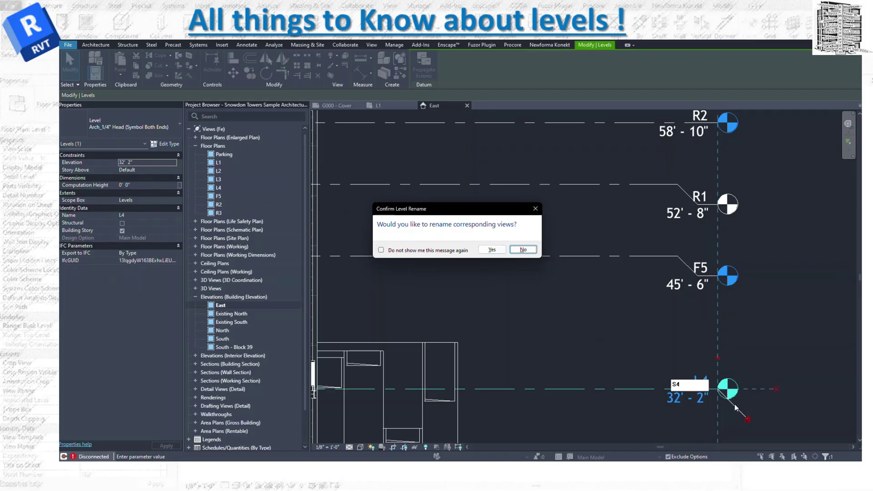
left_click(500, 250)
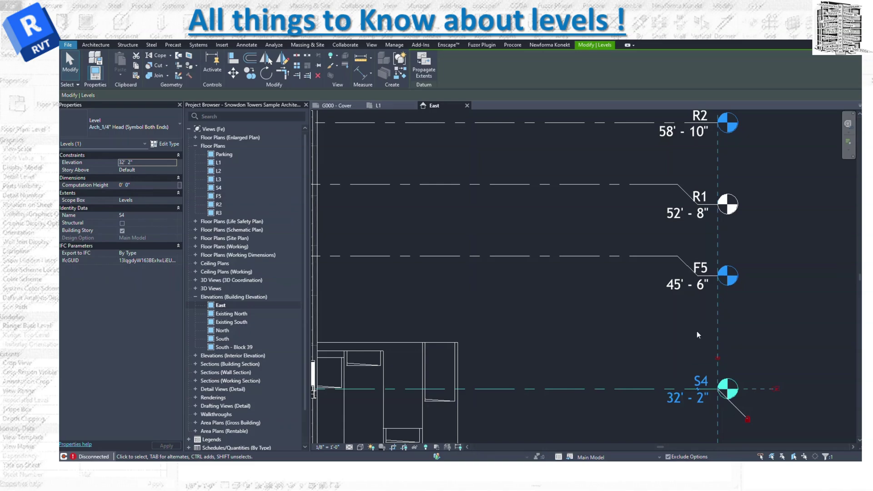
scroll(779, 405, "down", 2)
scroll(762, 417, "up", 3)
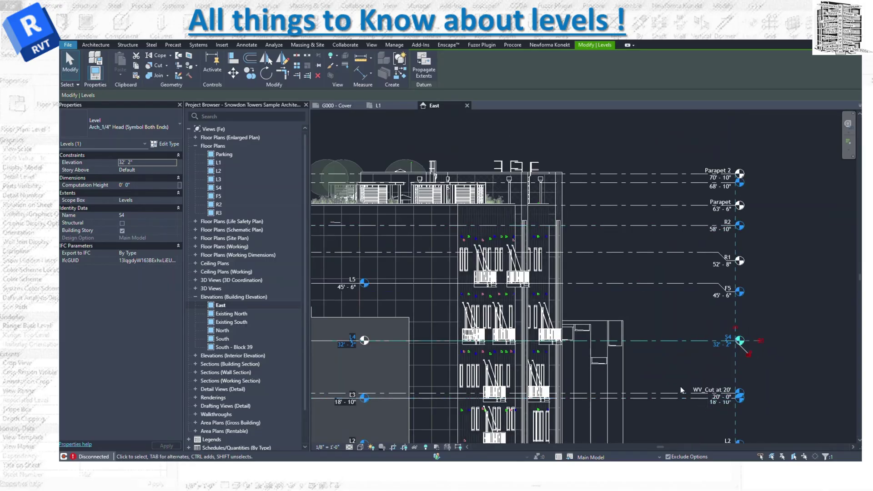
scroll(779, 297, "down", 2)
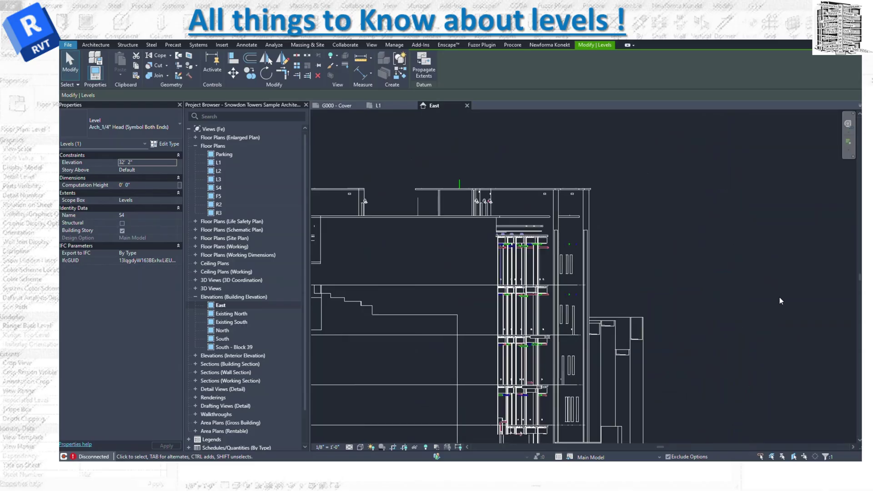
middle_click_drag(790, 311, 819, 282)
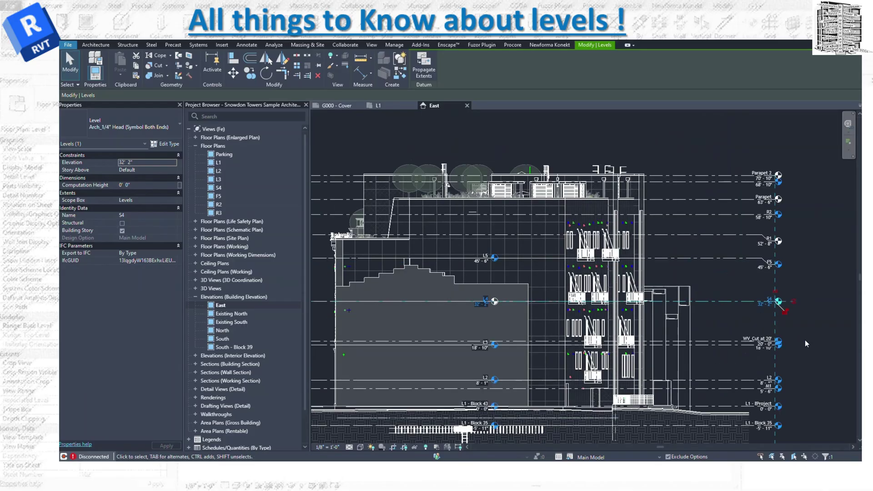
Create a new project from the Imperial Multi-discipline template
left_click(68, 45)
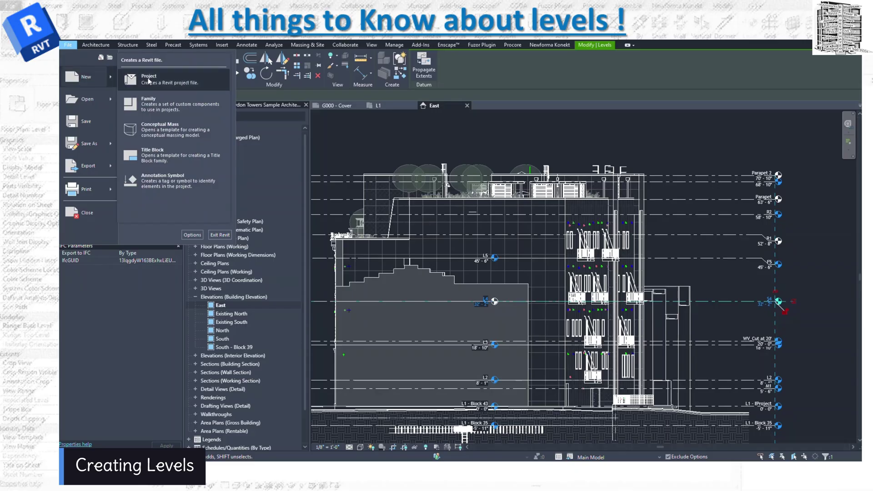
key("Escape")
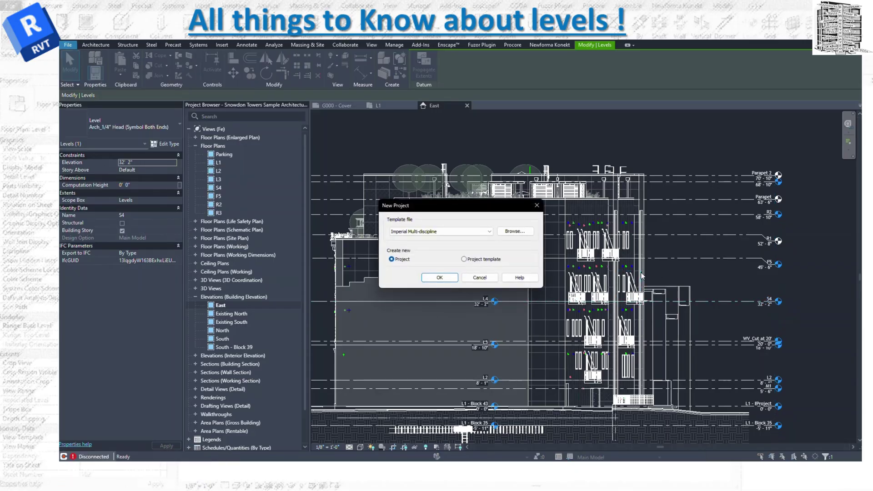
left_click(440, 278)
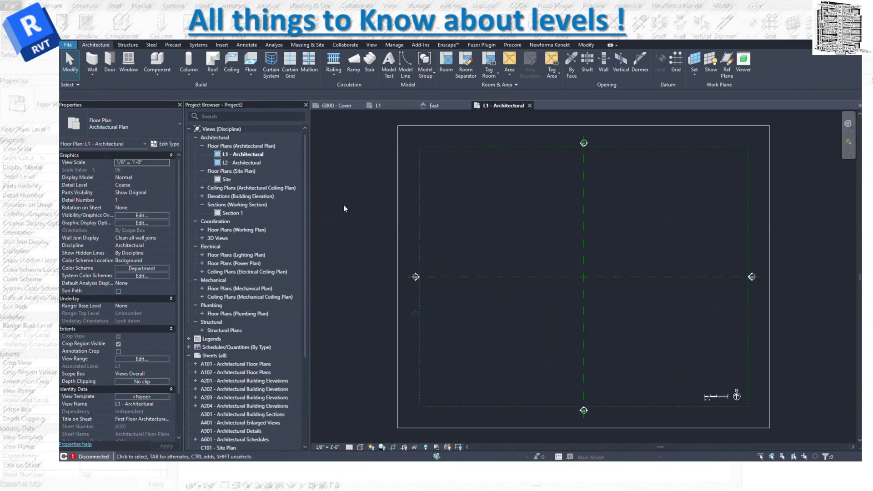
Collapse the Coordination, Electrical, Mechanical, Plumbing, Structural and Sheets branches of the new project's browser tree
left_click(195, 222)
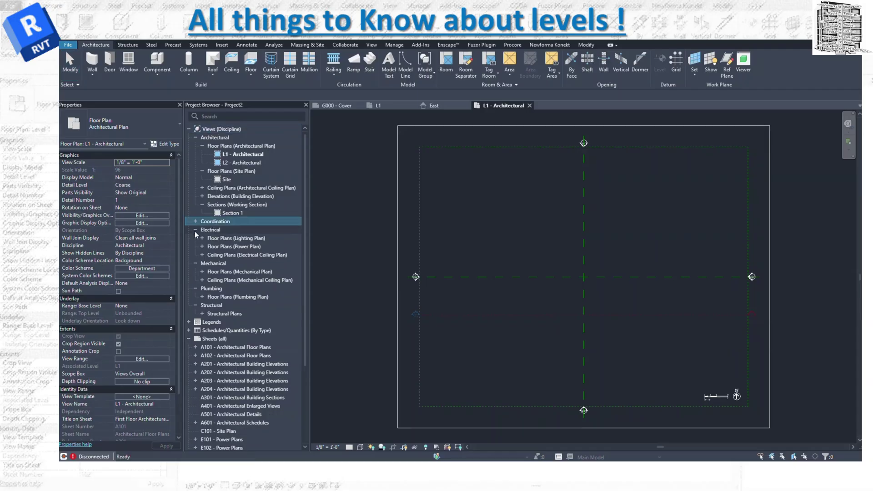
left_click(196, 230)
left_click(195, 238)
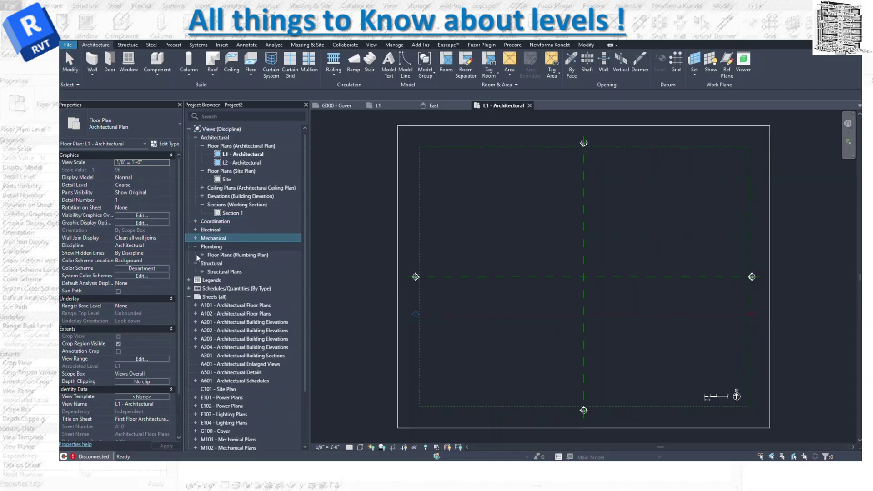
left_click(196, 247)
left_click(195, 255)
left_click(190, 279)
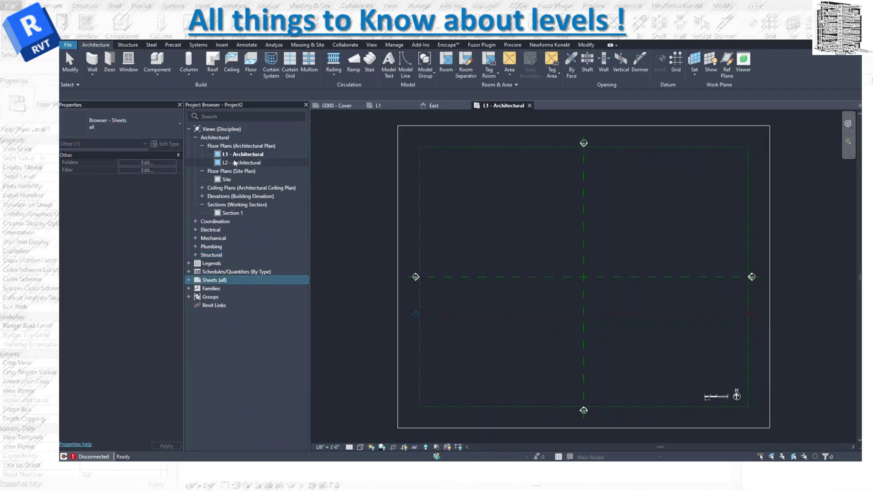
Expand the ceiling plans and building elevations, and open the East - Architectural elevation at the L1 and L2 level heads
left_click(203, 188)
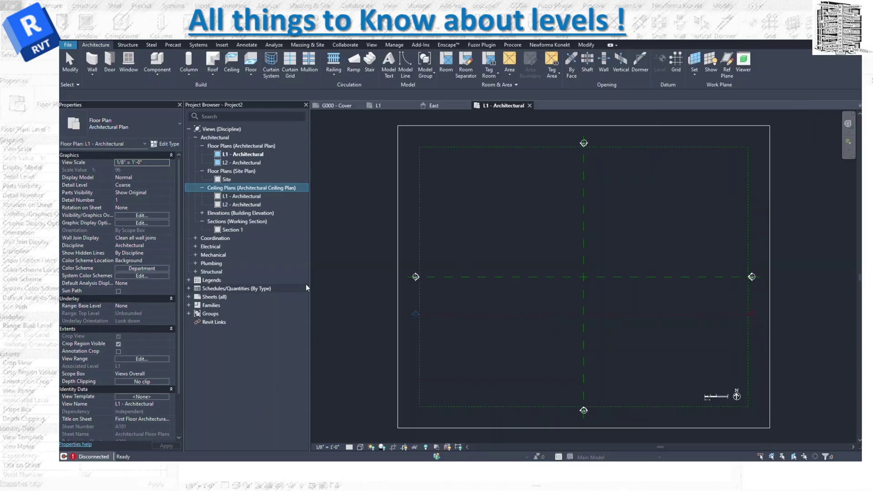
left_click(202, 213)
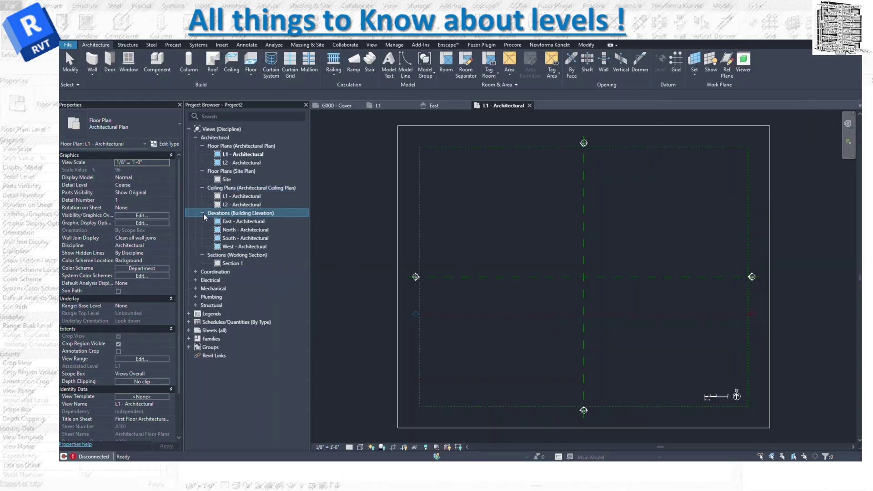
double_click(240, 222)
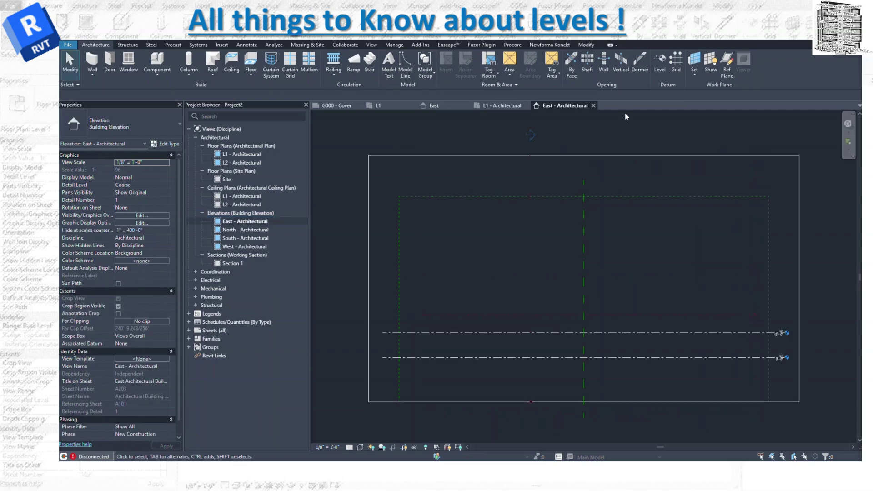
scroll(788, 359, "up", 3)
scroll(791, 360, "up", 2)
left_click(756, 264)
key("Escape")
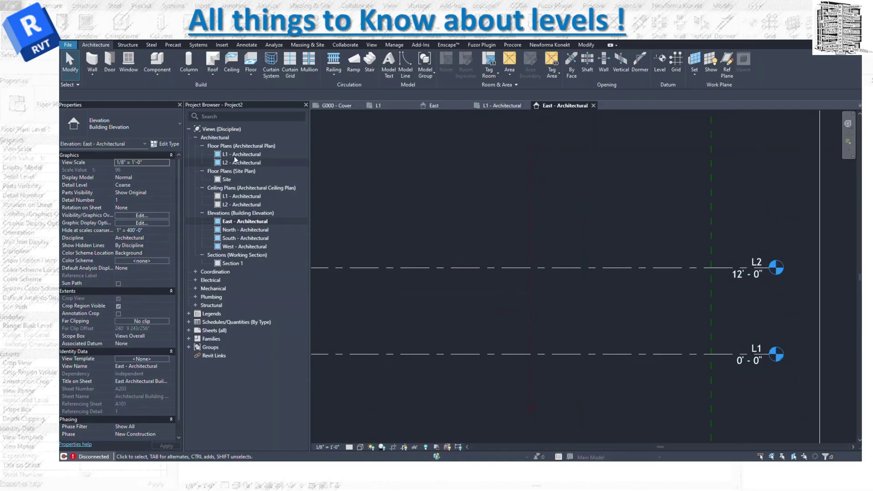
Draw a new level with plan views about 8' 6" above L2, spanning the same length as the levels below
left_click(660, 62)
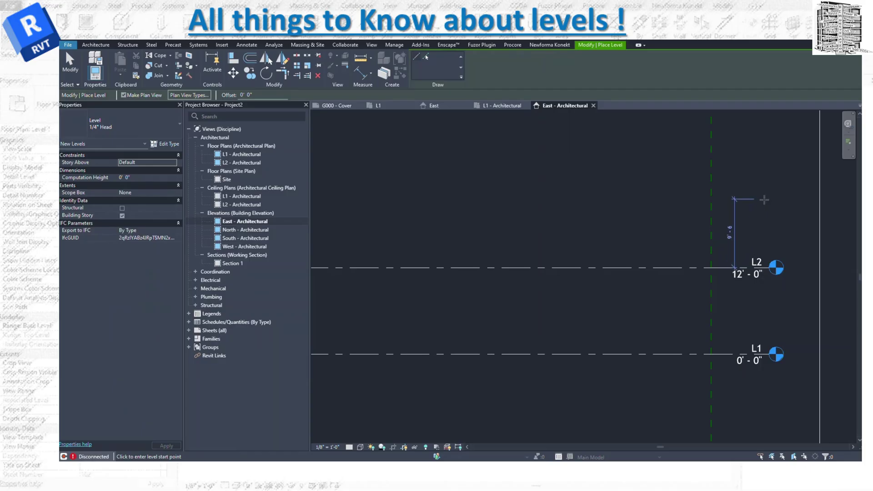
scroll(768, 238, "down", 2)
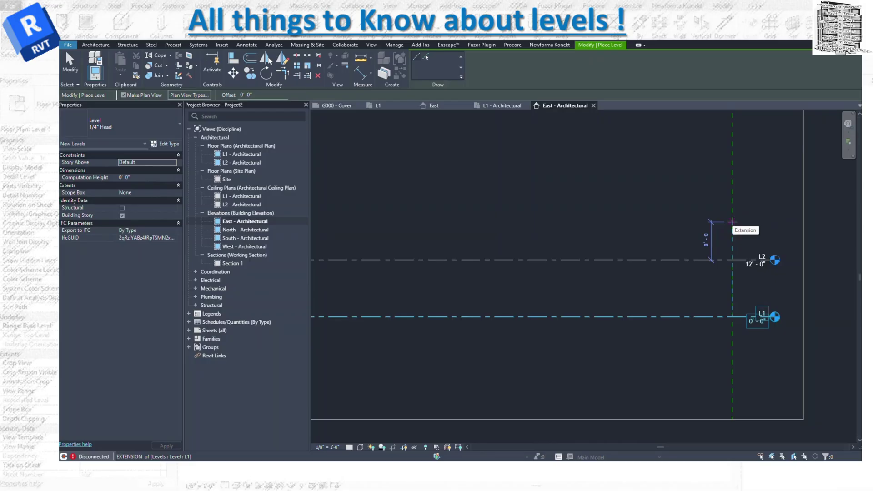
left_click(772, 220)
scroll(752, 241, "down", 3)
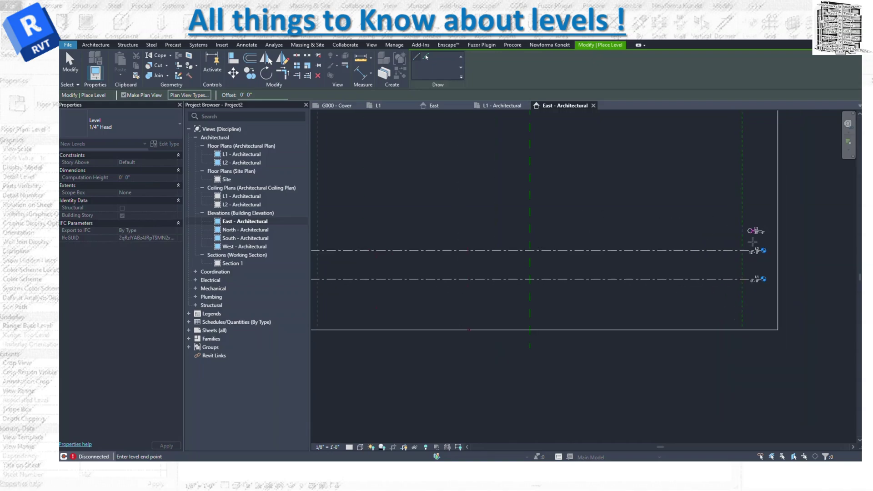
scroll(753, 241, "down", 2)
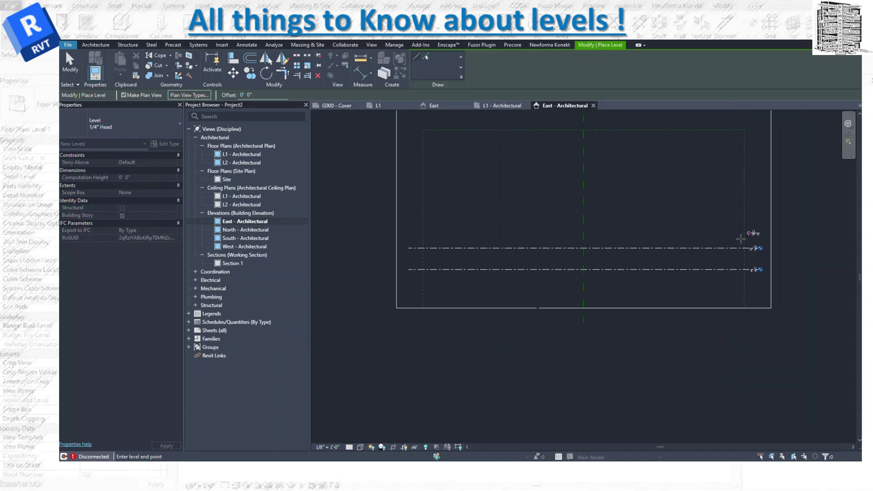
left_click(408, 233)
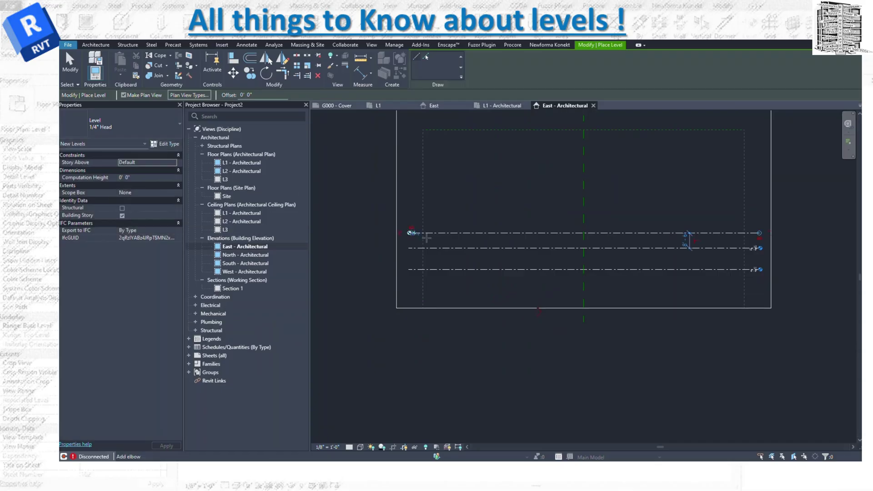
scroll(773, 233, "up", 2)
scroll(773, 233, "up", 3)
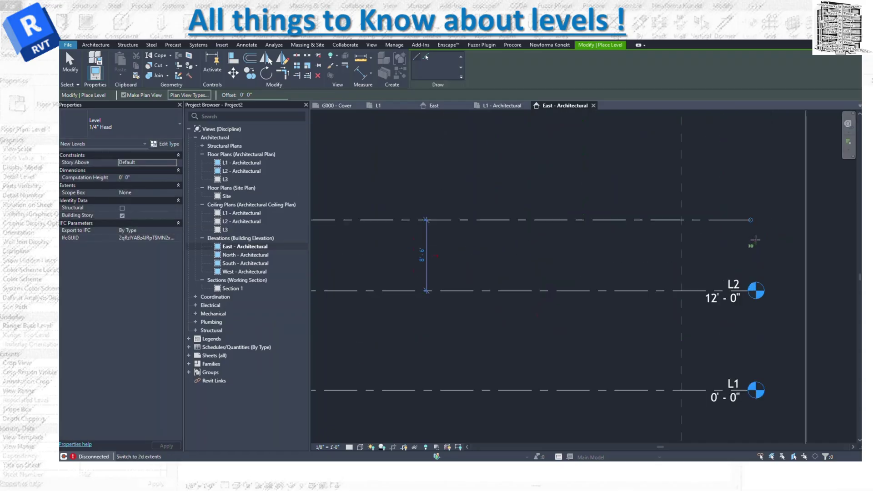
key("Escape")
key("Escape")
Show the level head at the right end of the new level above L2
left_click(738, 212)
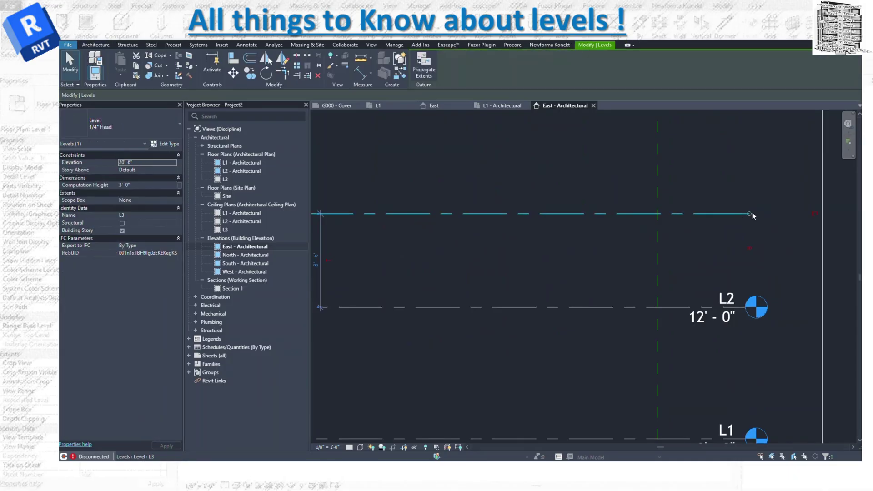
left_click(814, 215)
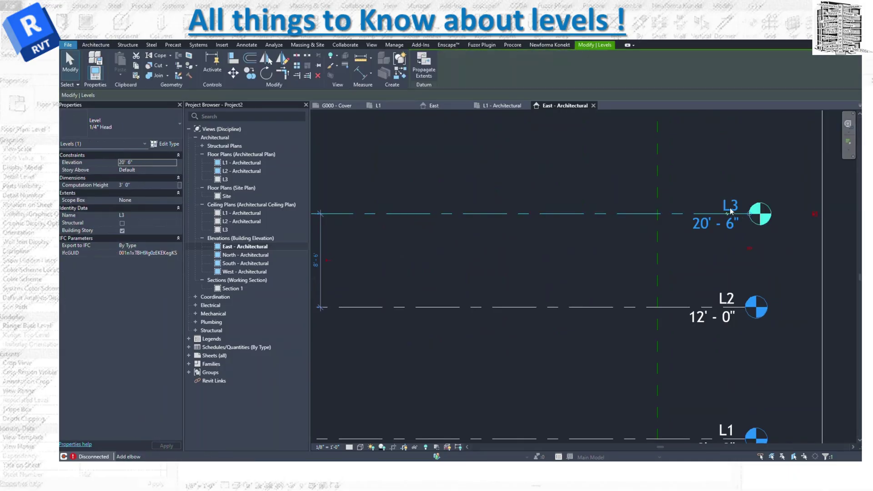
left_click(749, 249)
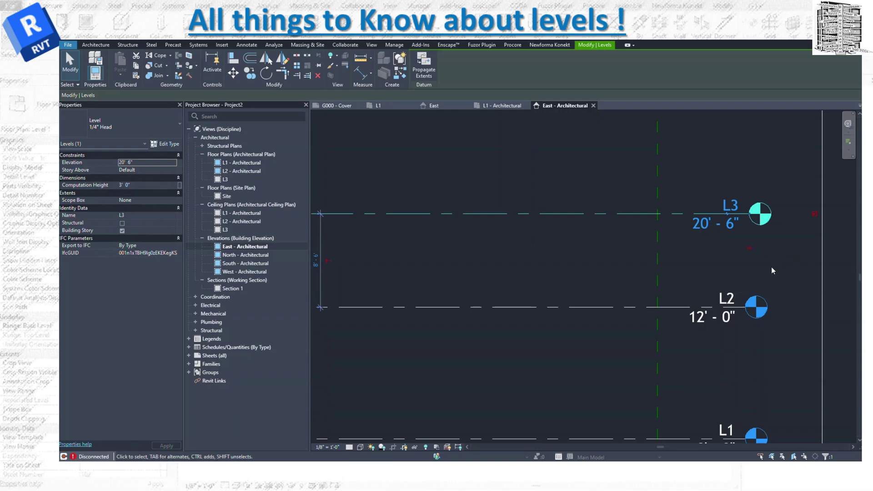
Set the distance between levels L2 and L3 to 10'
scroll(771, 266, "down", 4)
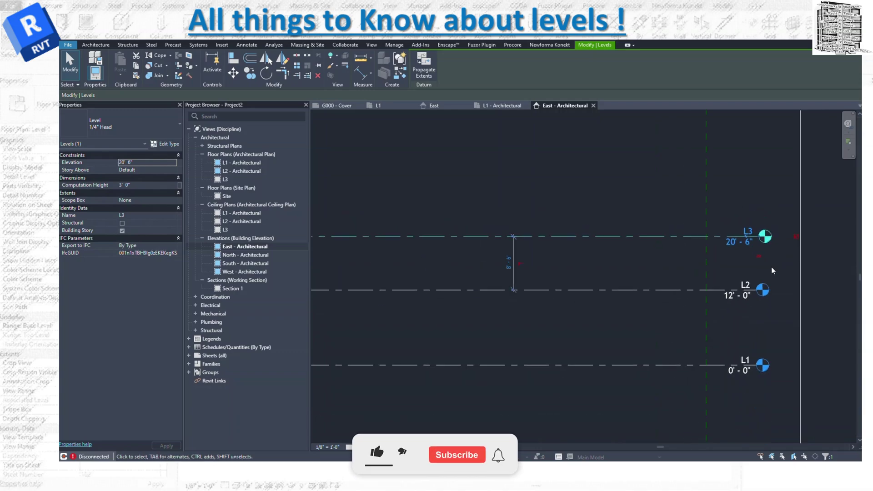
scroll(771, 266, "down", 1)
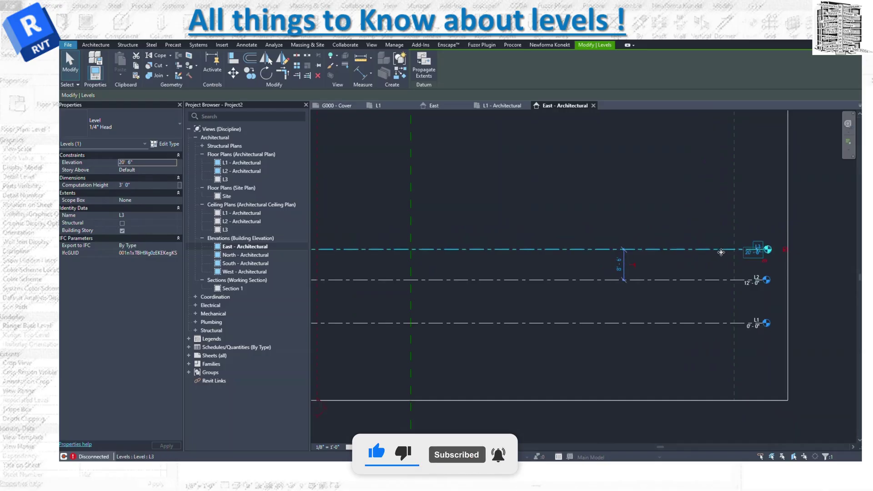
left_click(632, 266)
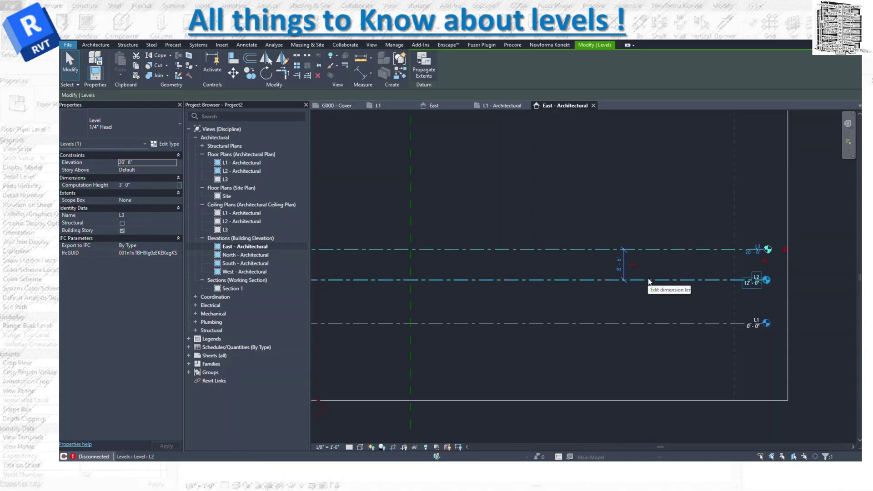
left_click(619, 268)
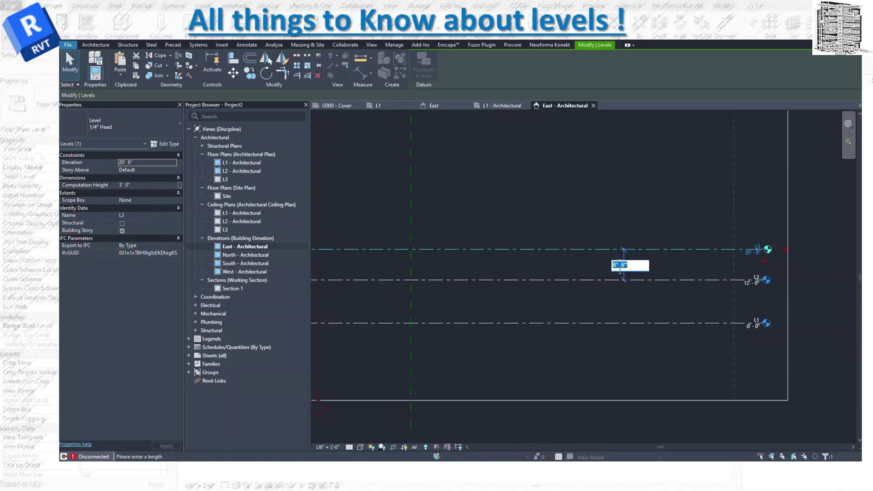
type("10'")
key("Return")
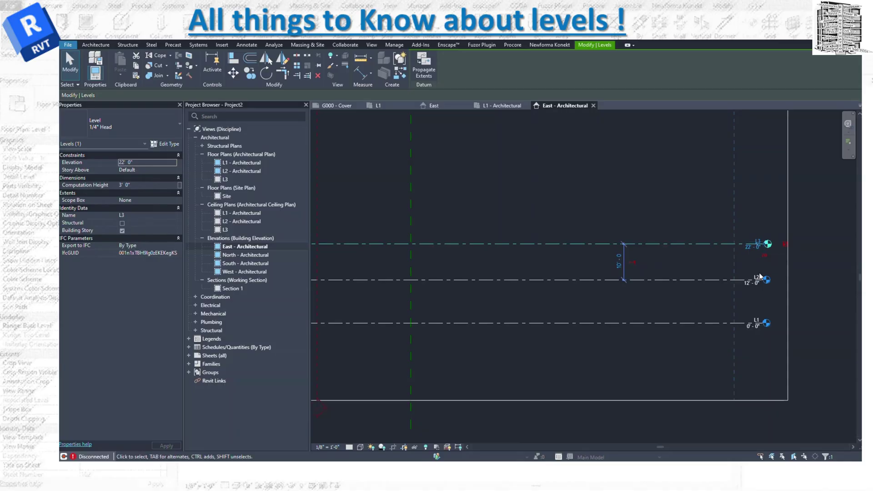
Examine the elevation of level L3 and its spacing dimension relative to the levels below
scroll(767, 353, "down", 1)
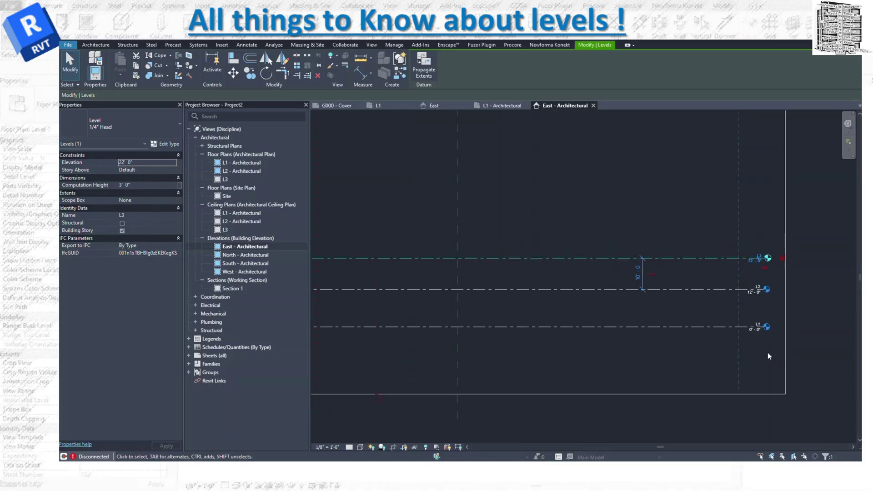
scroll(767, 353, "down", 1)
scroll(774, 318, "up", 3)
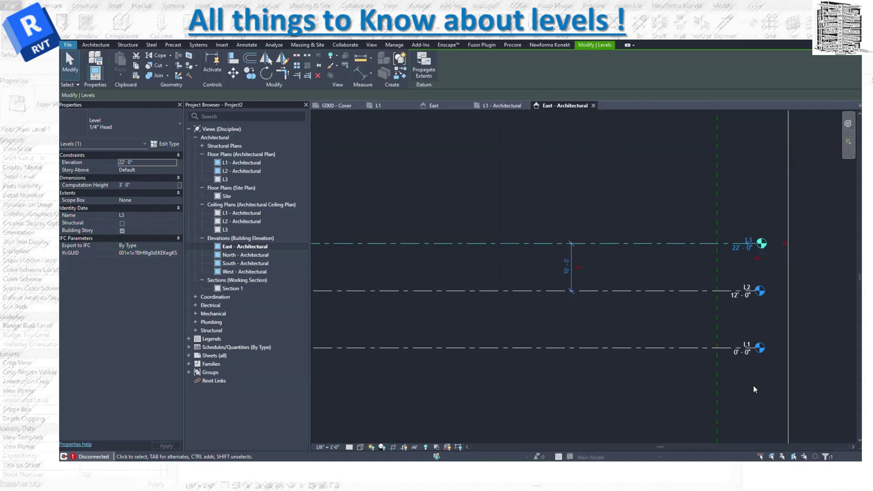
scroll(754, 389, "down", 5)
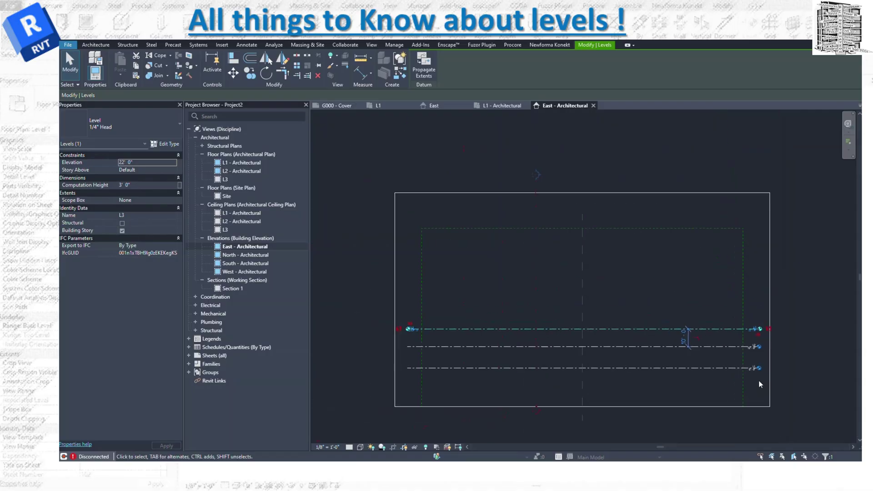
scroll(760, 384, "up", 3)
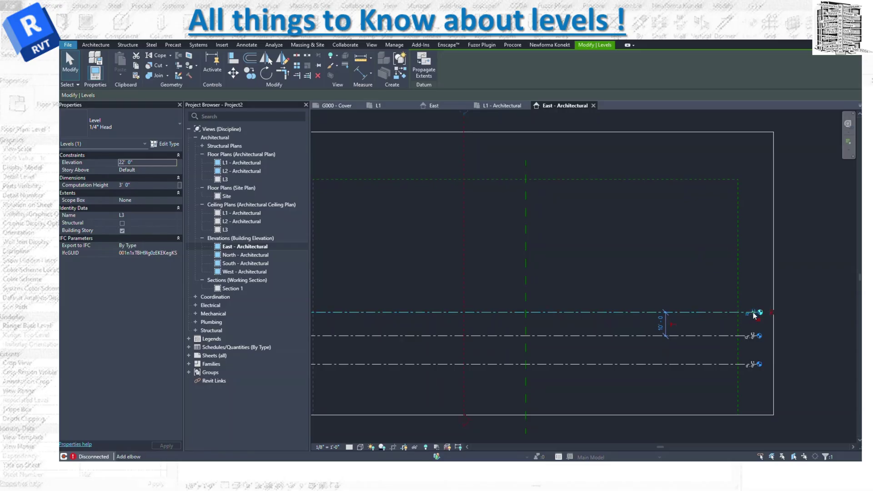
scroll(748, 313, "up", 2)
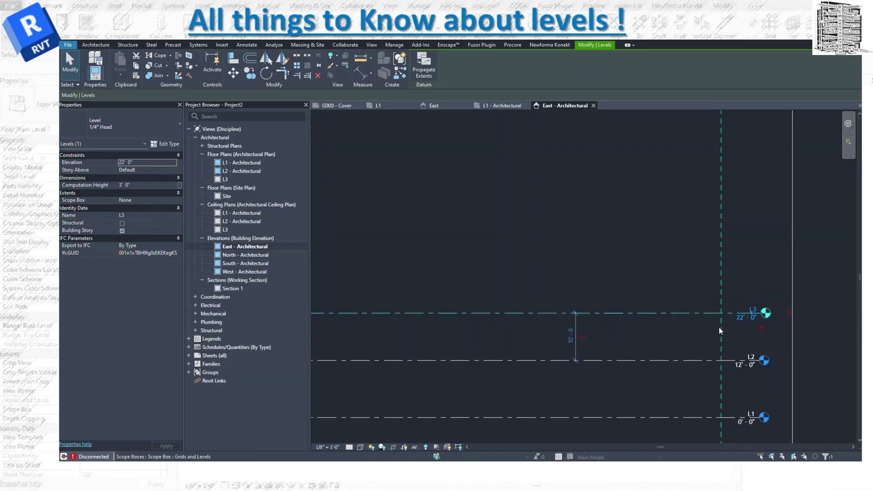
left_click(569, 338)
left_click(652, 345)
scroll(775, 353, "down", 1)
scroll(776, 353, "down", 2)
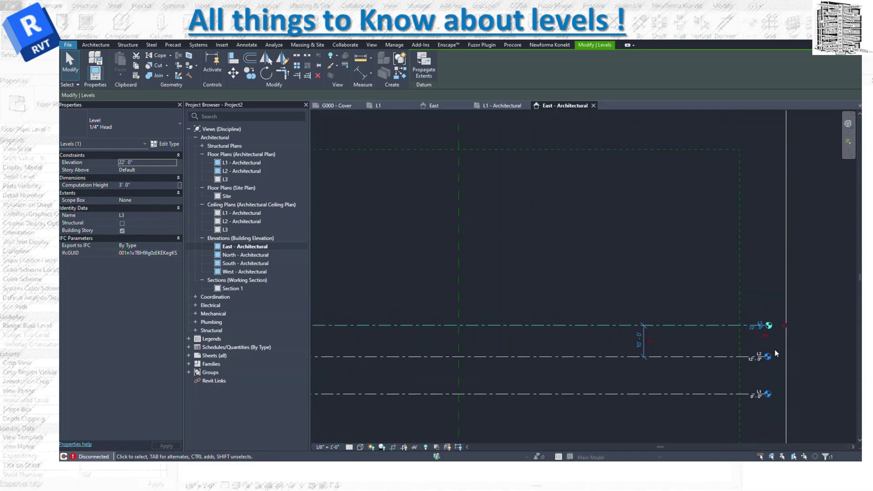
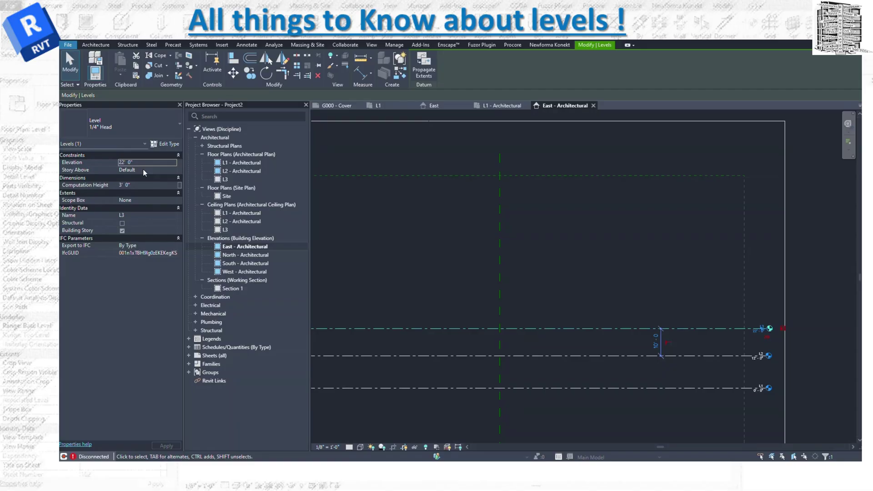
Try the Views Overall and Grids and Levels scope boxes on level L3, and return its scope box to None
mouse_move(100, 187)
left_click(167, 200)
left_click(174, 201)
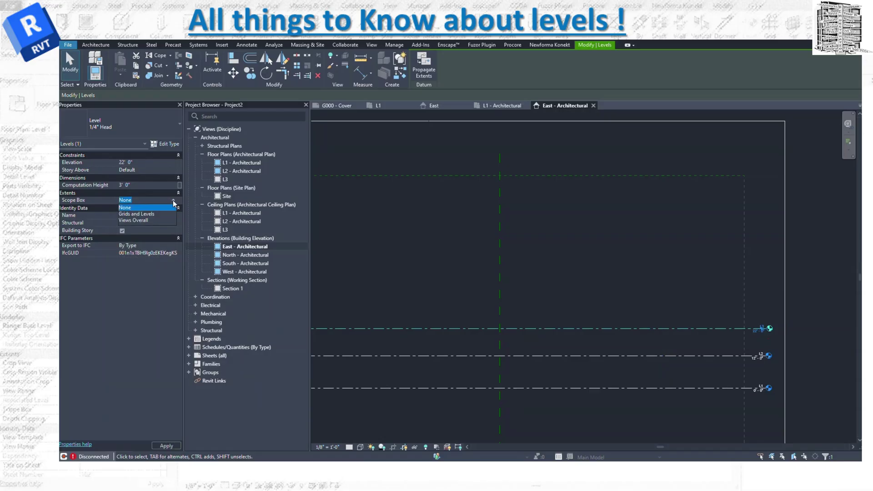
left_click(154, 219)
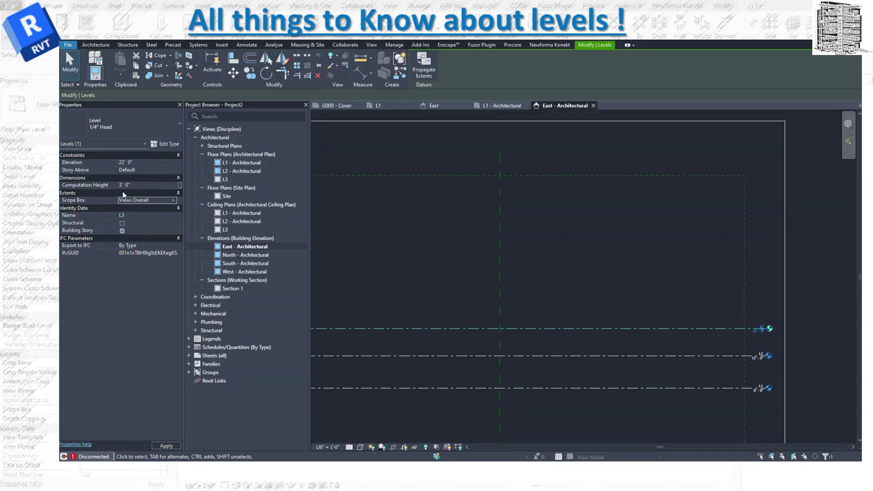
left_click(173, 201)
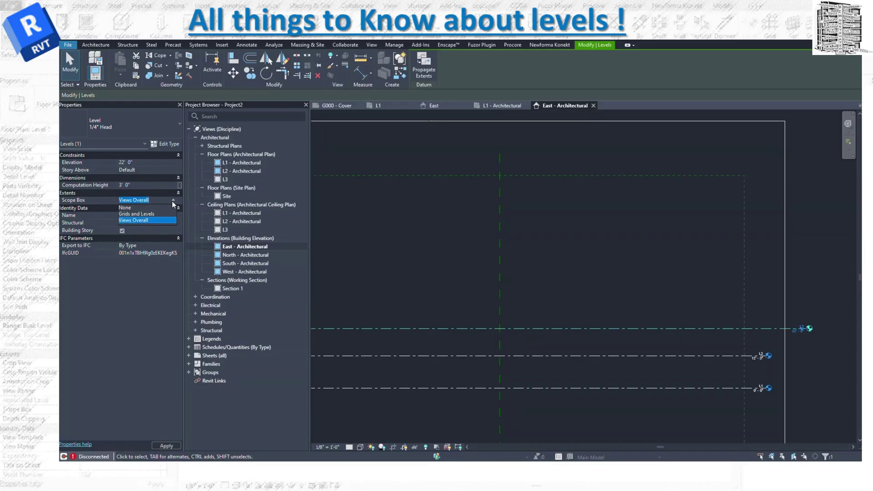
left_click(158, 213)
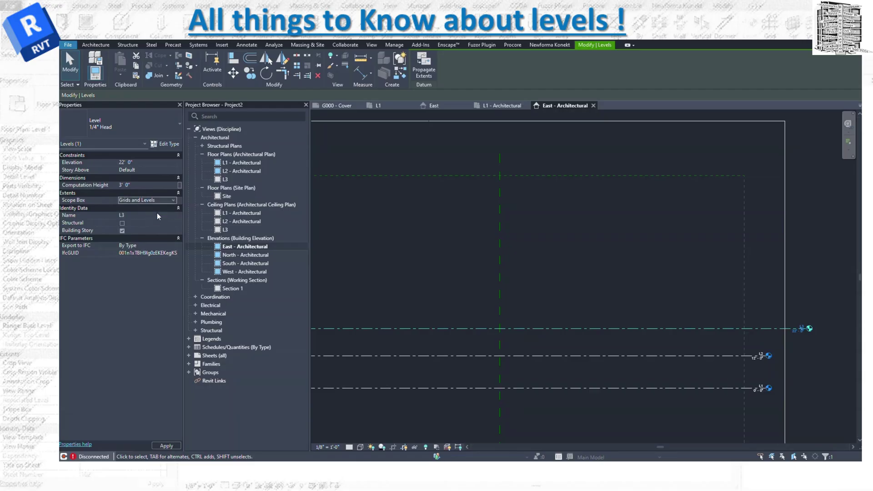
left_click(172, 200)
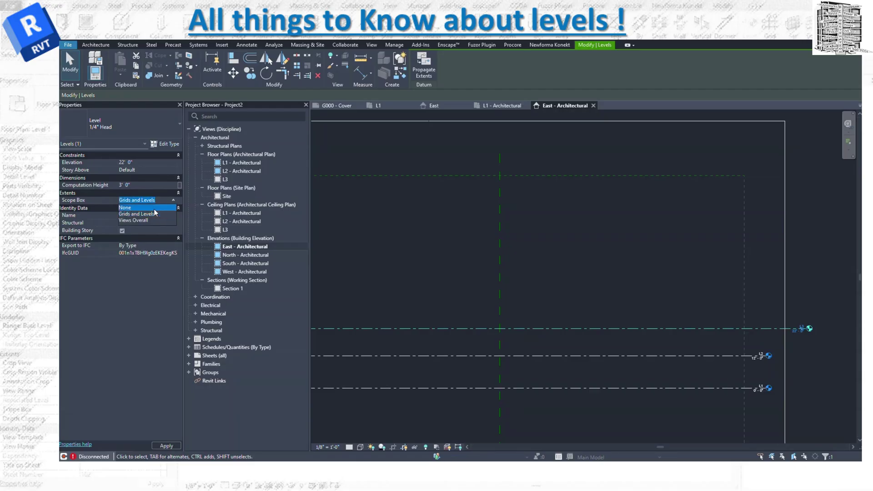
left_click(155, 207)
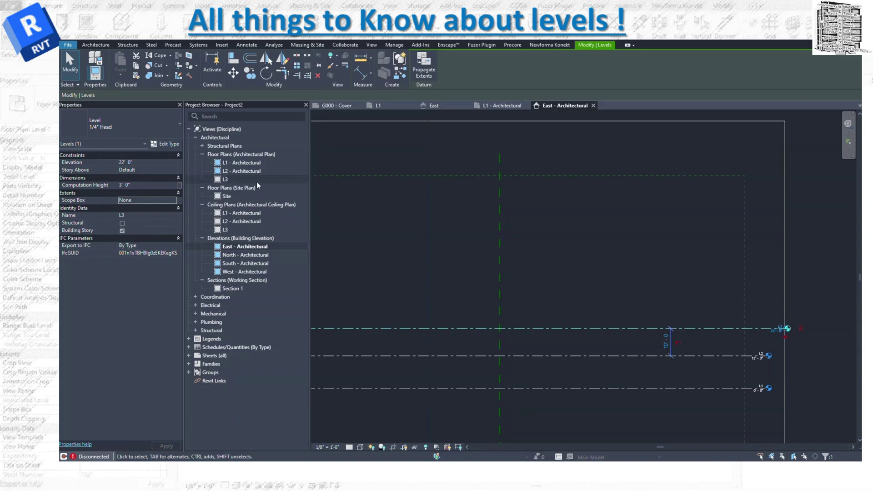
Pull the right end of level L3 back inward so its head sits close to above the L2 head
scroll(804, 334, "up", 2)
scroll(803, 333, "up", 3)
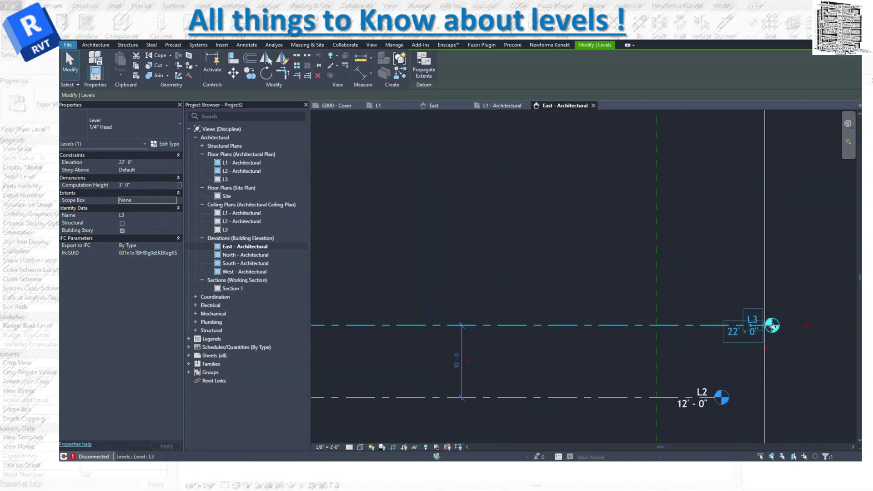
left_click_drag(755, 325, 713, 333)
left_click(438, 228)
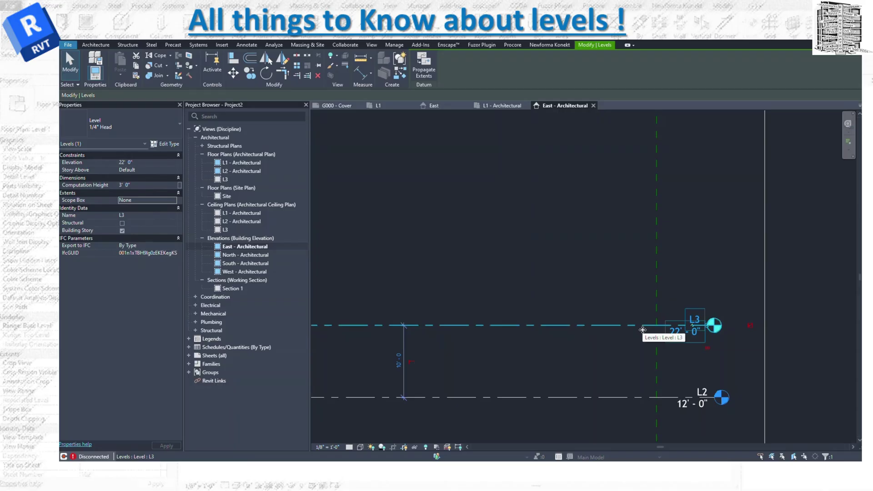
Mark level L3 as a structural level
left_click(122, 223)
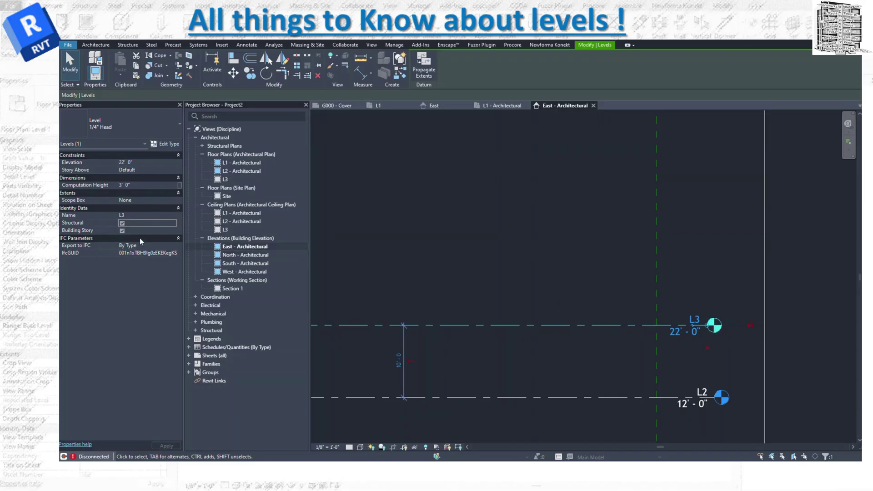
mouse_move(99, 233)
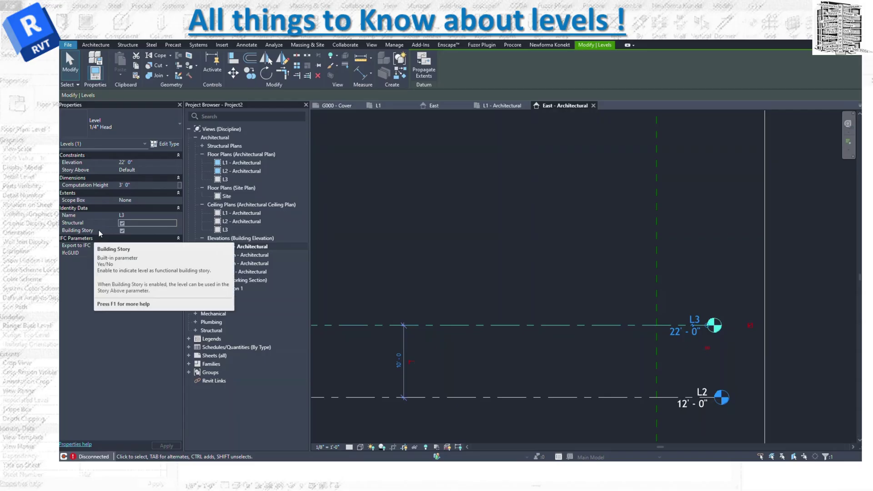
left_click(501, 276)
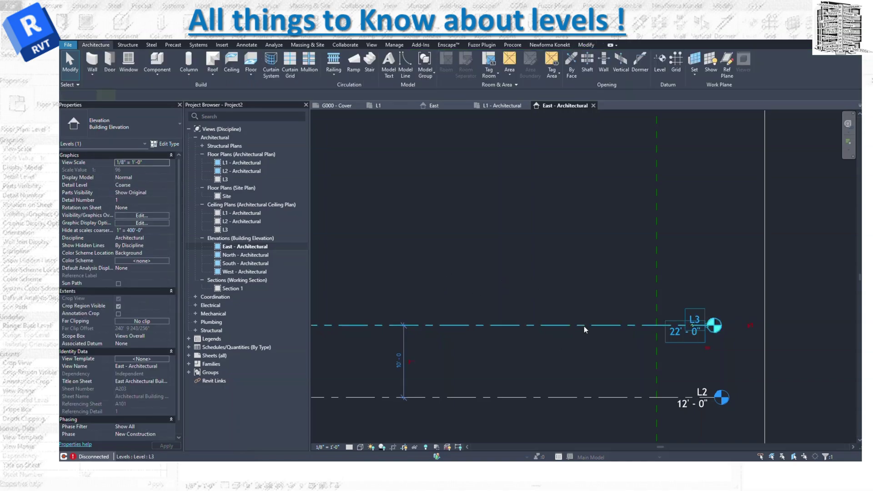
left_click(584, 325)
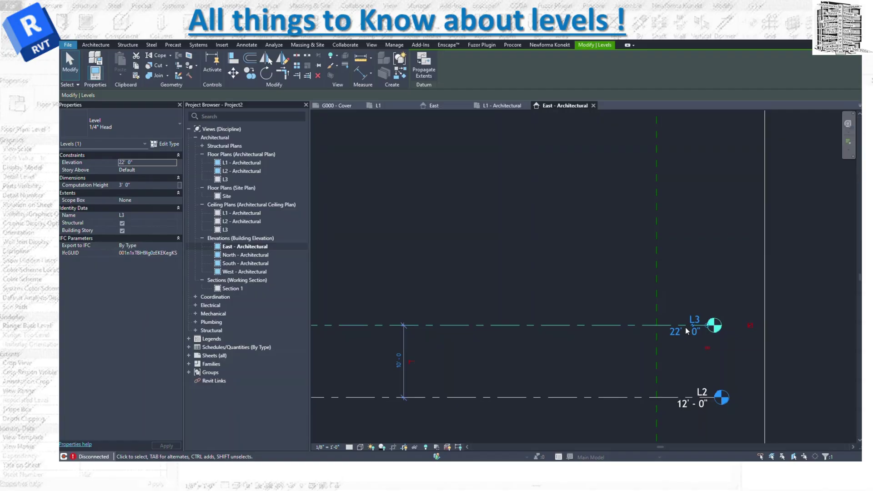
Draw a new level across the elevation at 33' 0", above level L3, with Make Plan View on and the preselected plan view types accepted
scroll(732, 308, "down", 5)
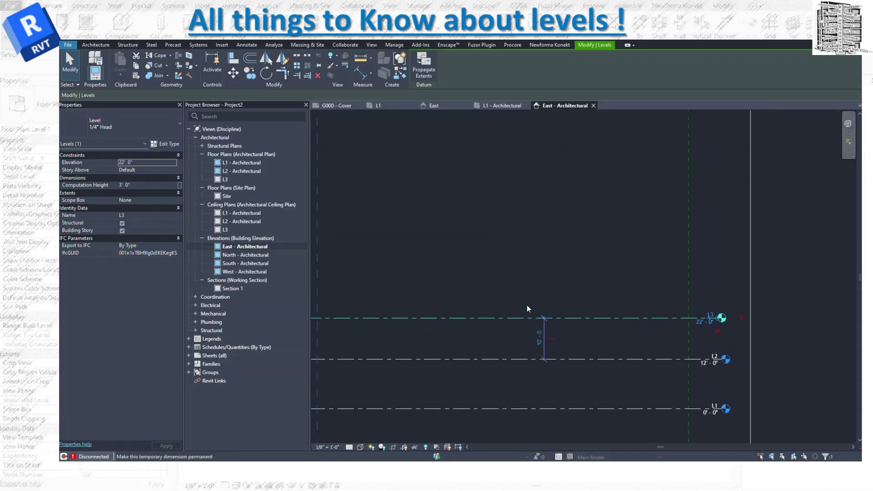
left_click(96, 45)
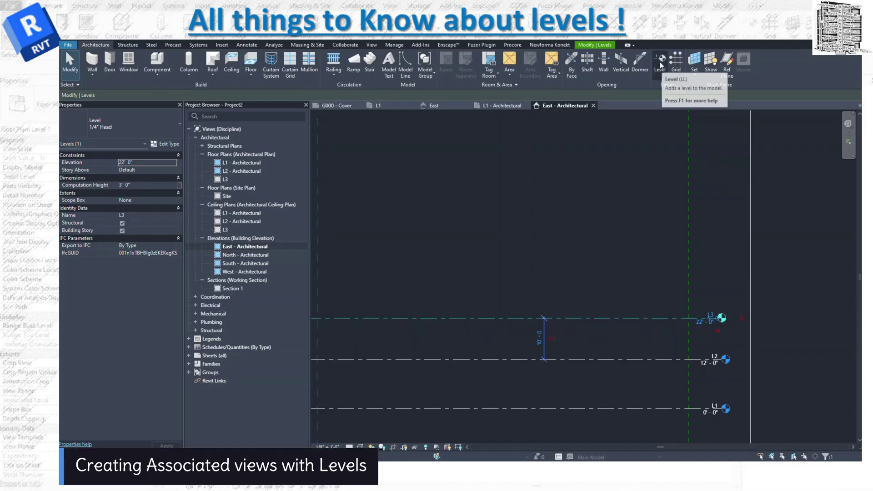
left_click(660, 65)
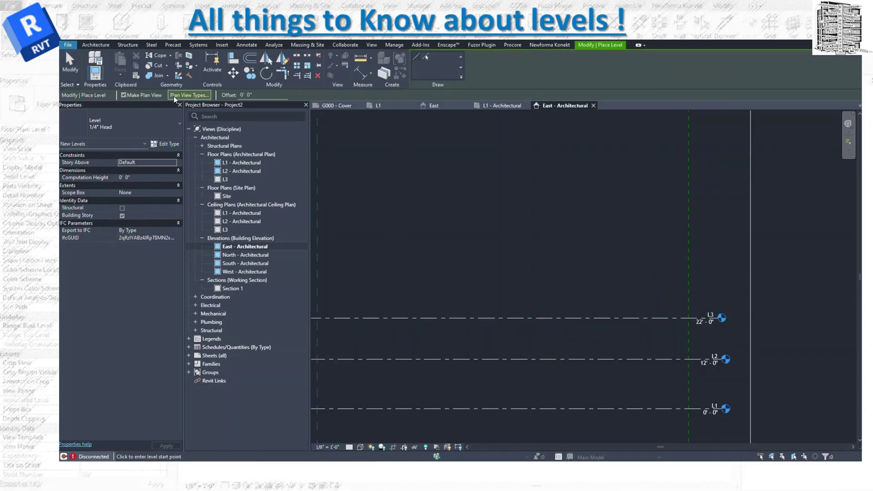
left_click(198, 95)
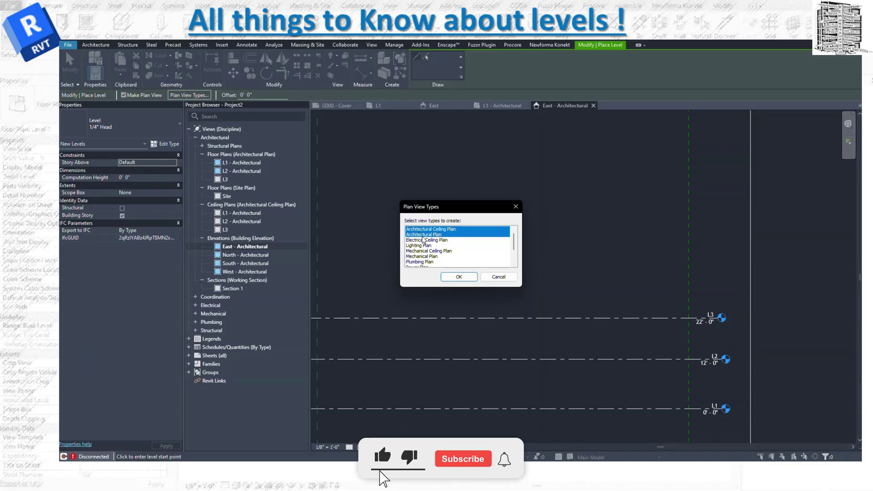
left_click(458, 276)
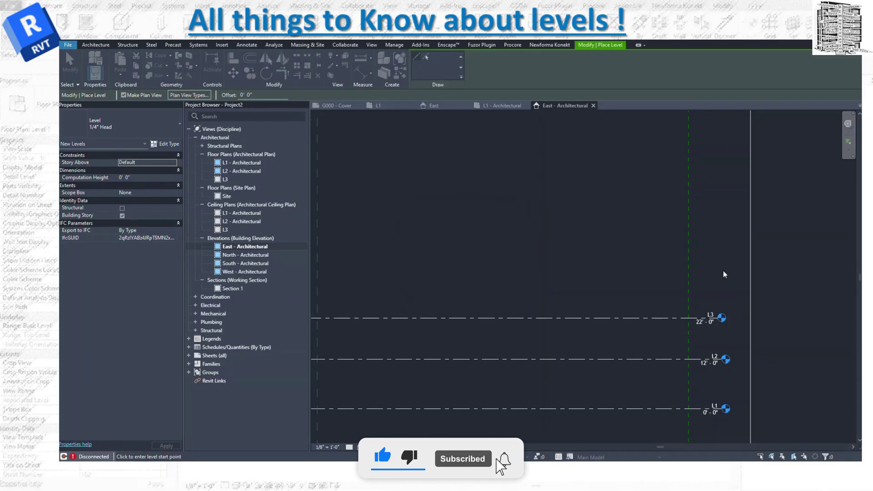
left_click(701, 273)
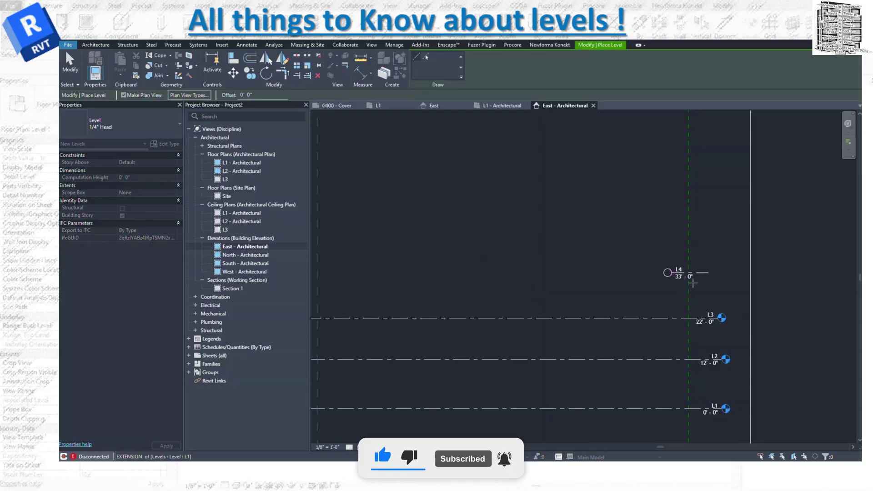
scroll(693, 283, "down", 4)
left_click(359, 278)
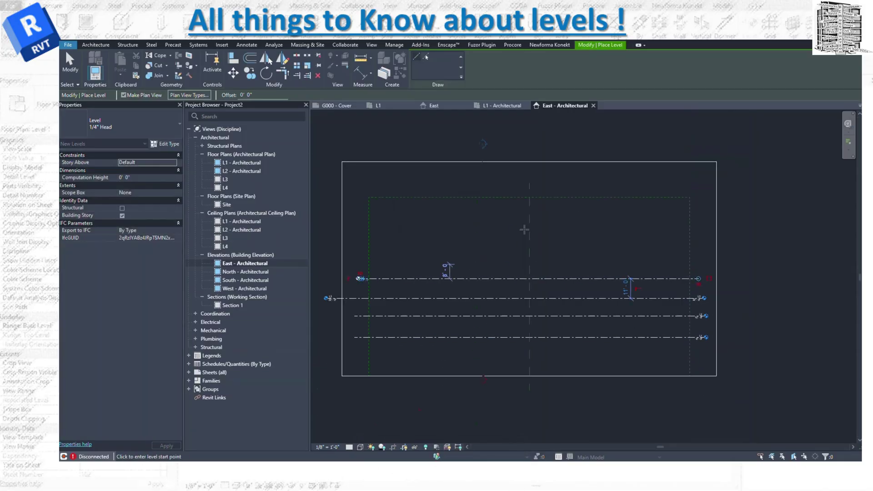
scroll(482, 233, "up", 2)
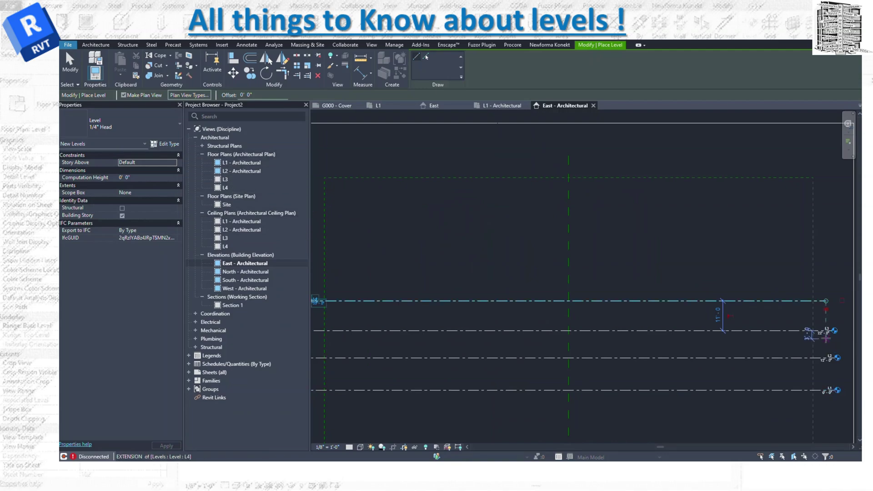
key("Escape")
key("Escape")
Show the level head at the right end of level L4
left_click(817, 302)
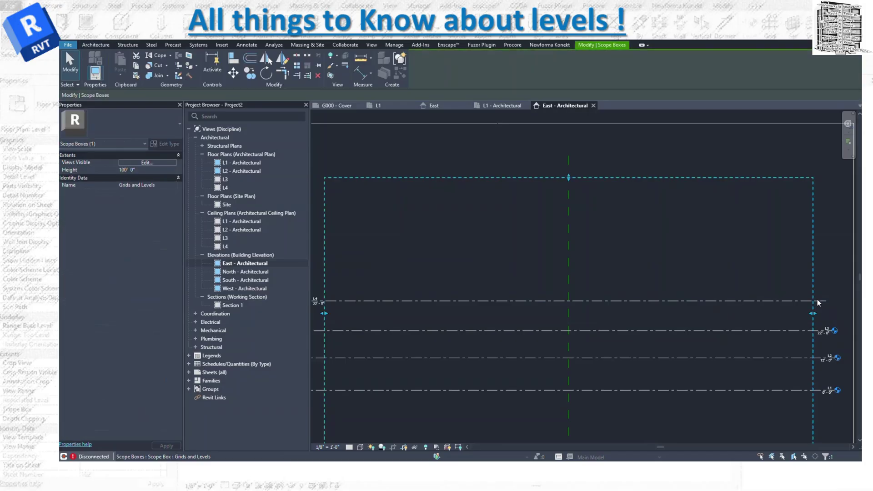
left_click(823, 300)
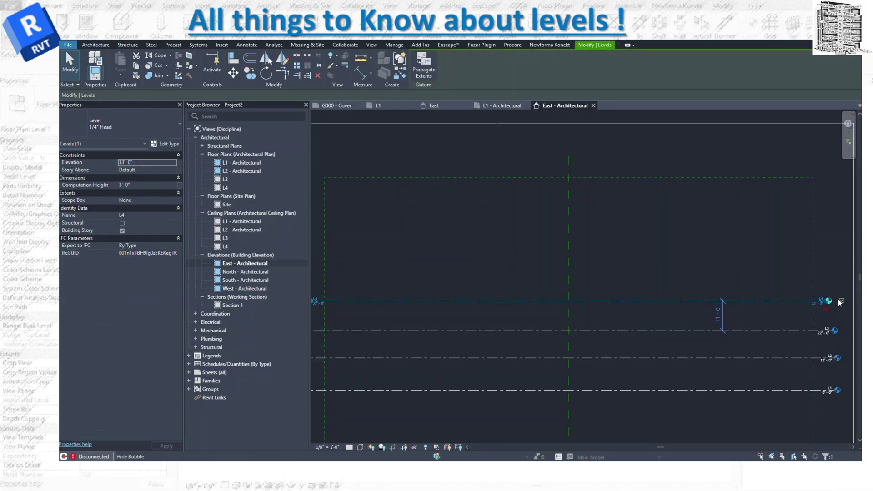
left_click(825, 309)
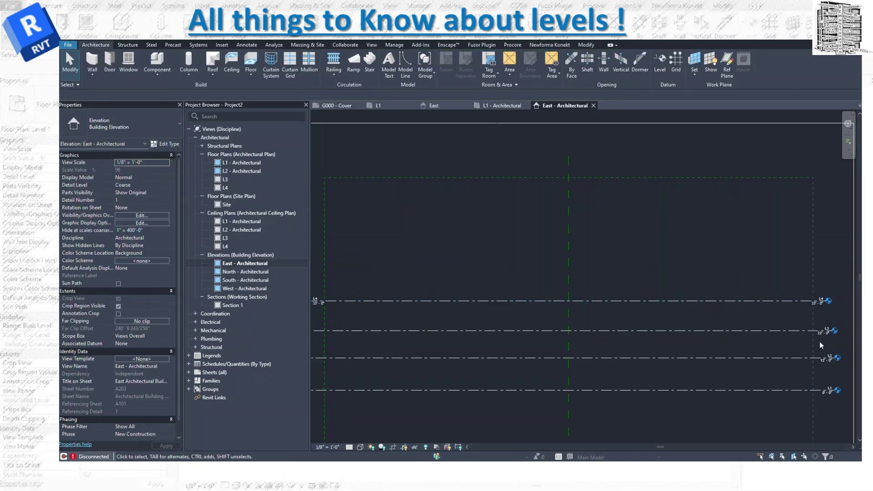
Draw another level across the elevation at 60' 6", above L4, with Make Plan View turned off
left_click(661, 63)
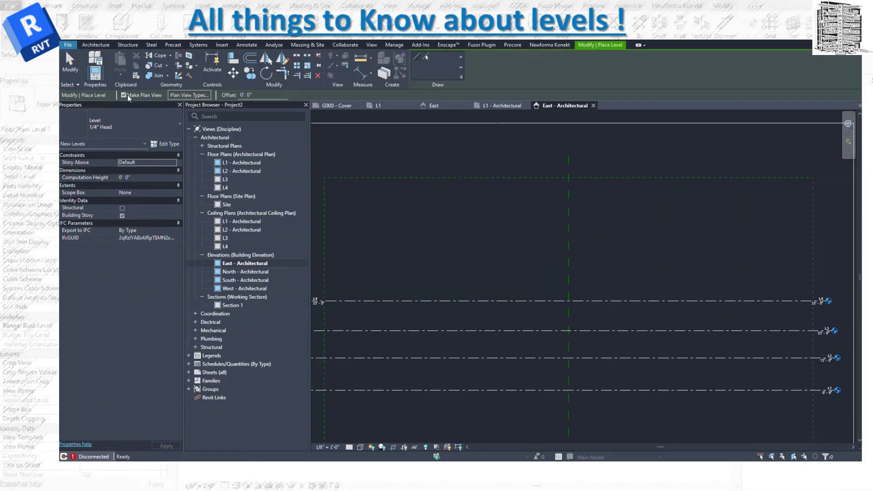
left_click(122, 95)
left_click(830, 228)
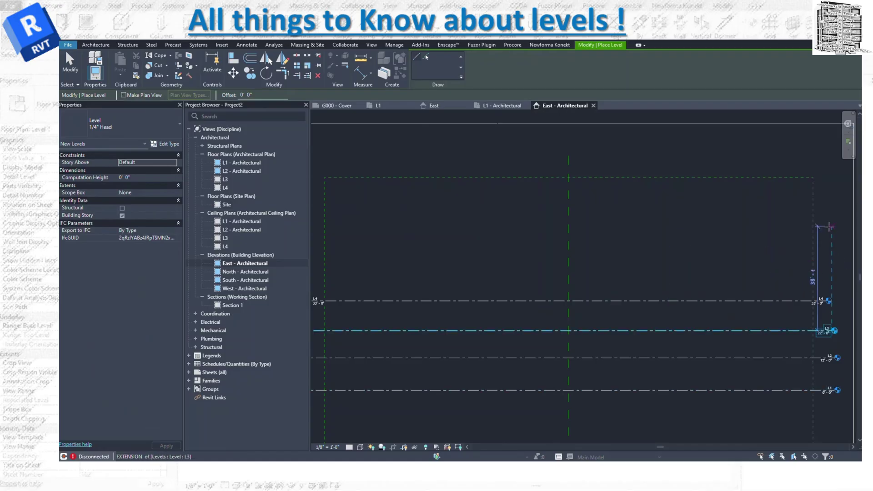
scroll(503, 228, "down", 2)
left_click(368, 228)
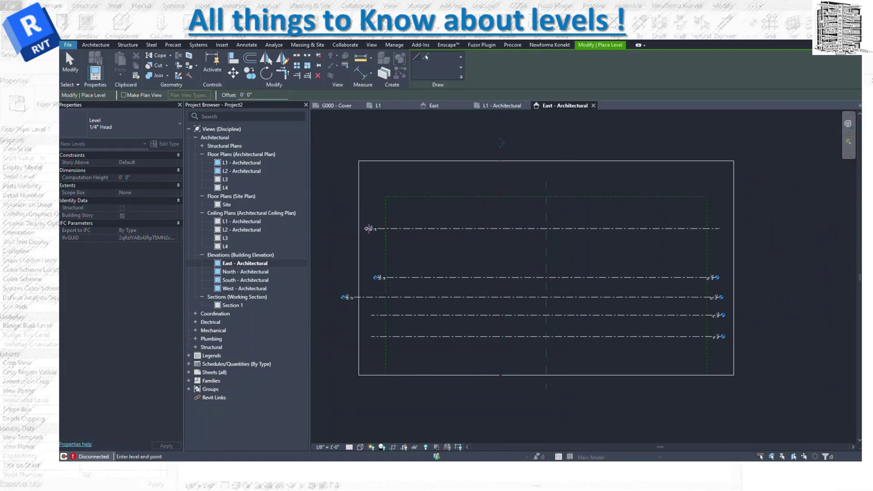
key("Escape")
key("Escape")
Show the level head at the right end of level L5
left_click(372, 229)
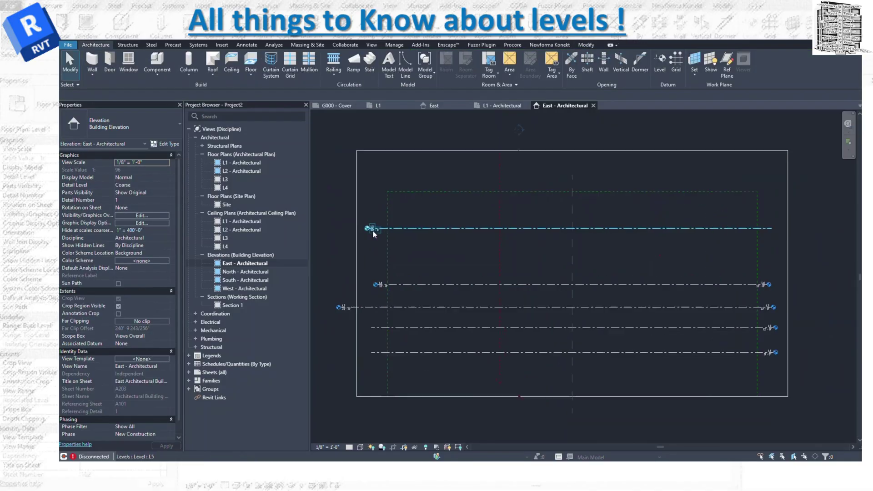
scroll(365, 230, "up", 5)
left_click(343, 272)
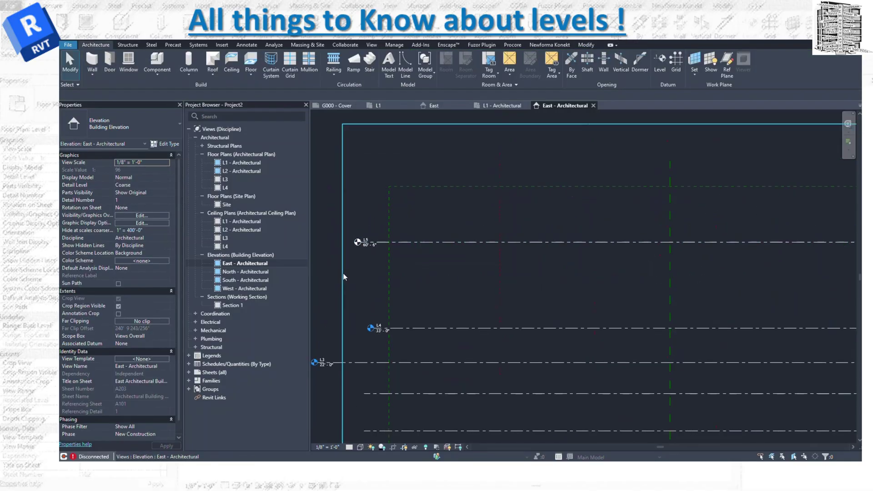
scroll(343, 273, "down", 3)
scroll(750, 257, "up", 3)
scroll(759, 253, "up", 2)
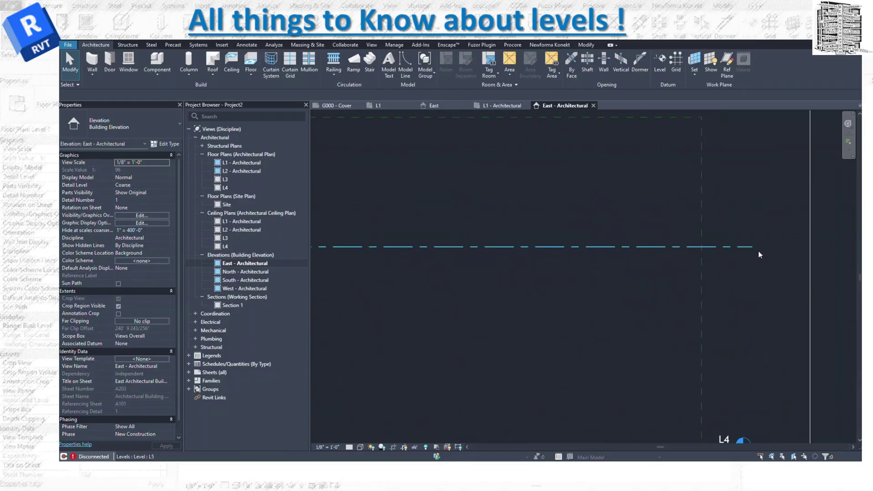
left_click(752, 246)
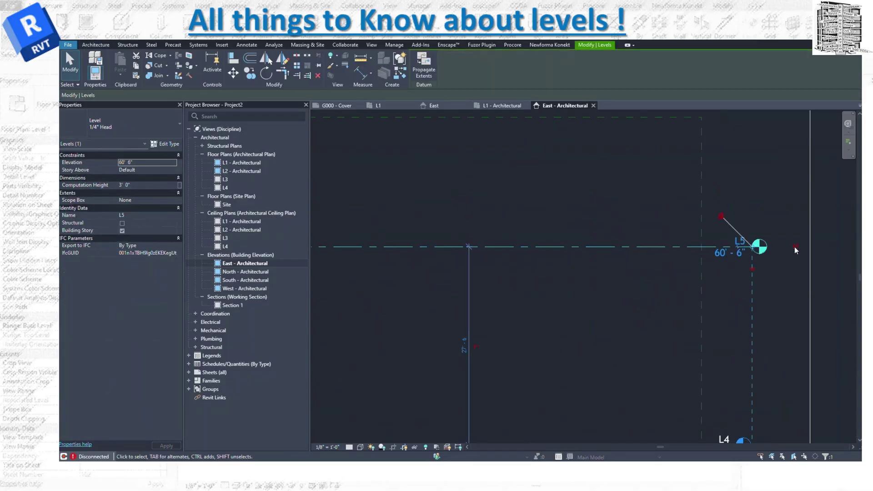
left_click(647, 291)
scroll(737, 282, "down", 2)
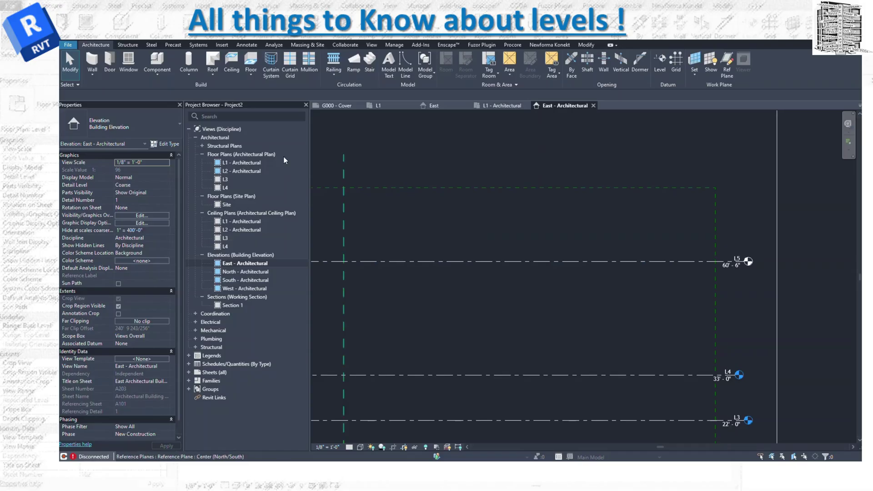
Review the plan view types offered for a new level, and leave the Level command without placing one
left_click(666, 59)
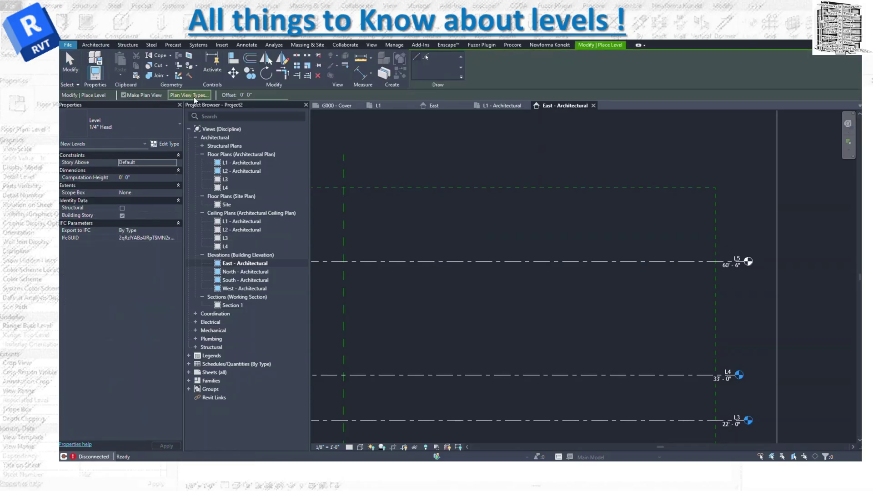
left_click(194, 96)
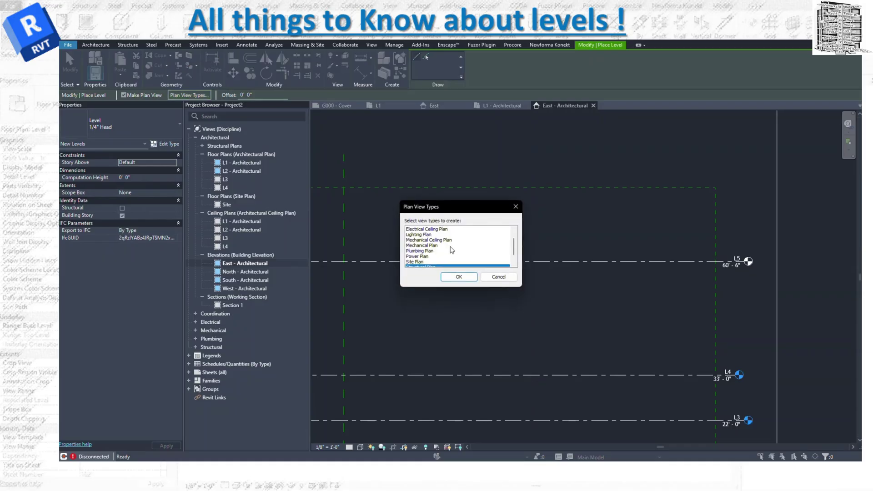
scroll(458, 260, "up", 2)
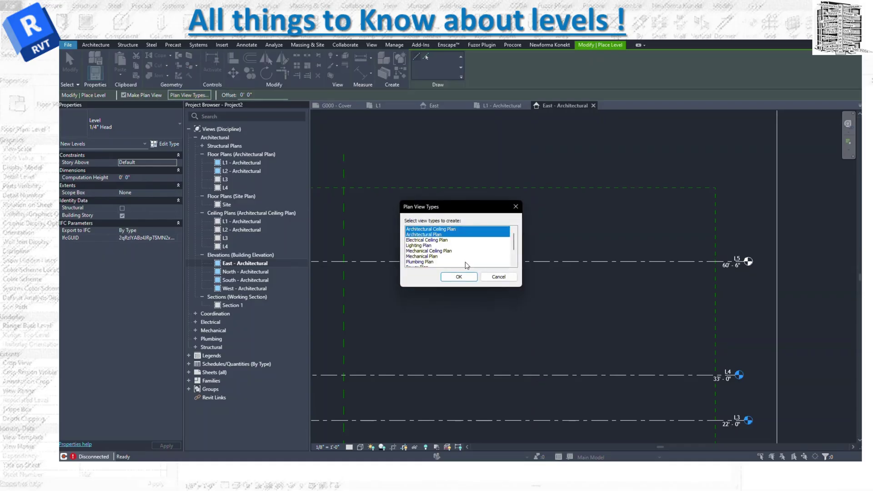
left_click(498, 276)
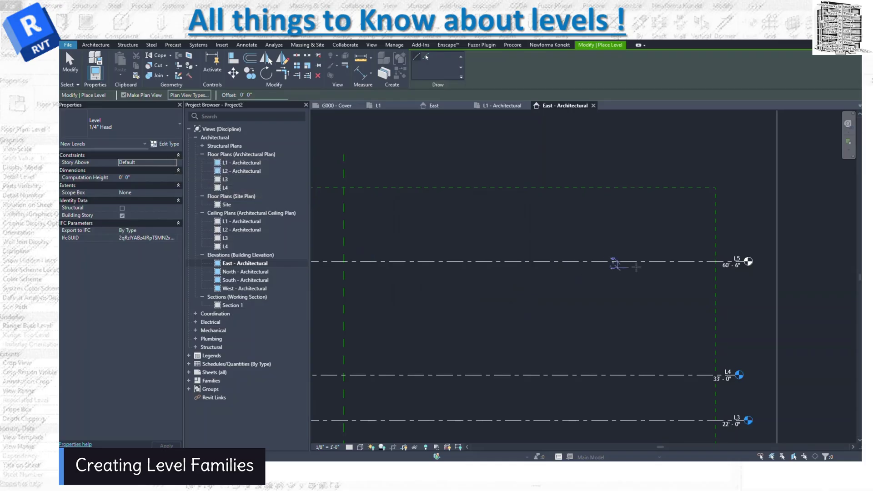
key("Escape")
key("Escape")
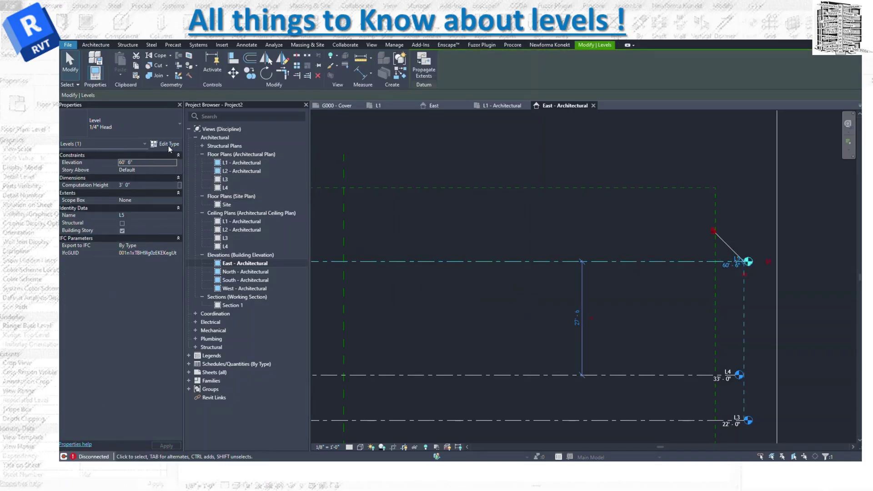
Duplicate the 1/4" Head type of level L5 as a new level type named Level Practice
left_click(168, 145)
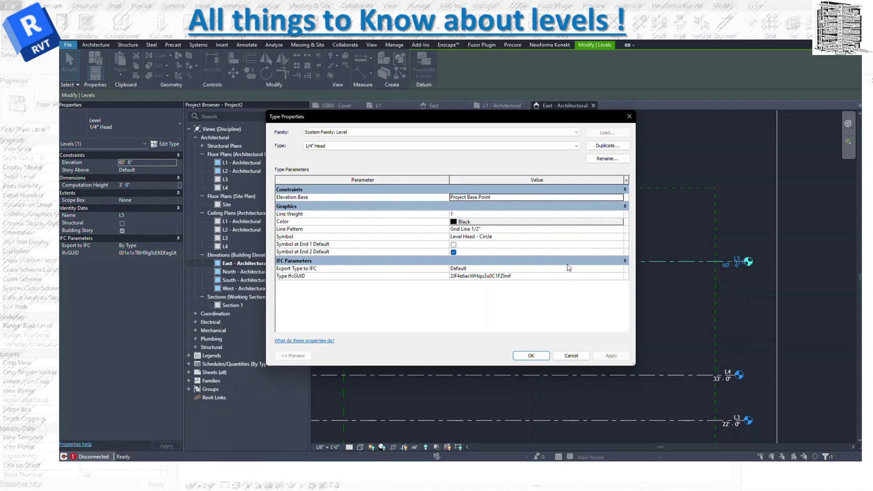
left_click(607, 145)
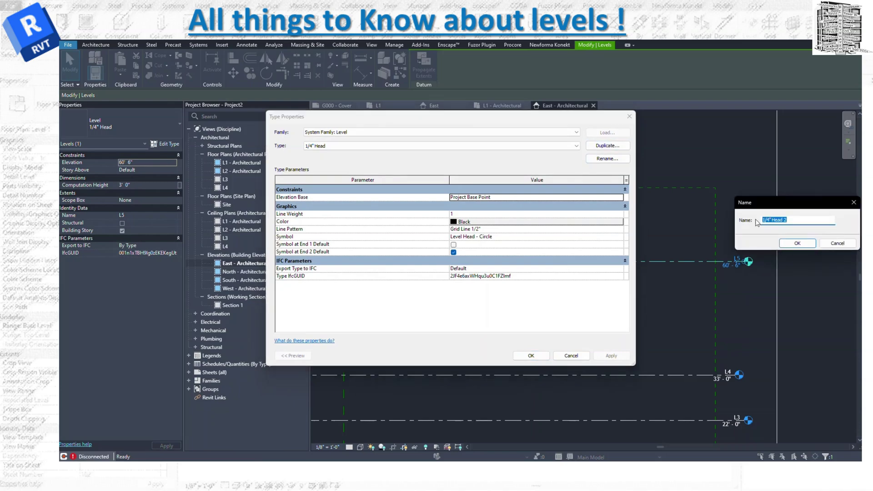
type("Level Practice")
left_click(797, 243)
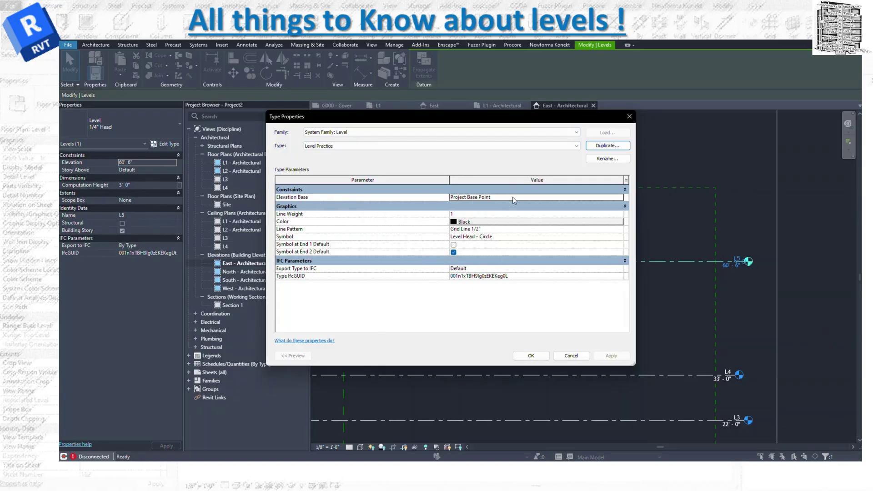
Try Survey Point as the elevation base of the Level Practice type, and return it to Project Base Point
left_click(615, 197)
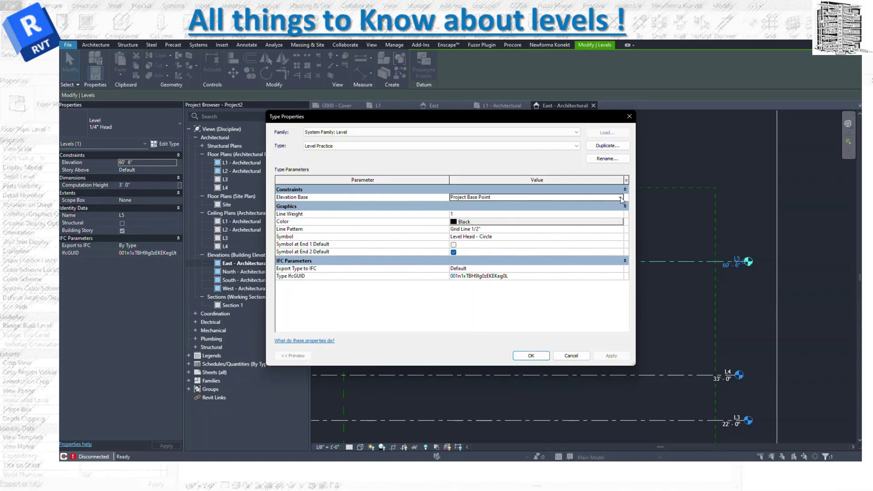
left_click(621, 199)
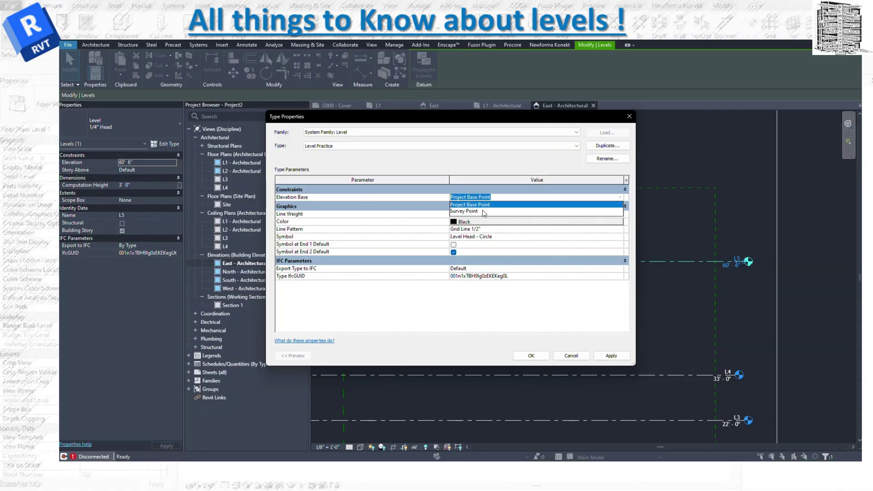
left_click(485, 211)
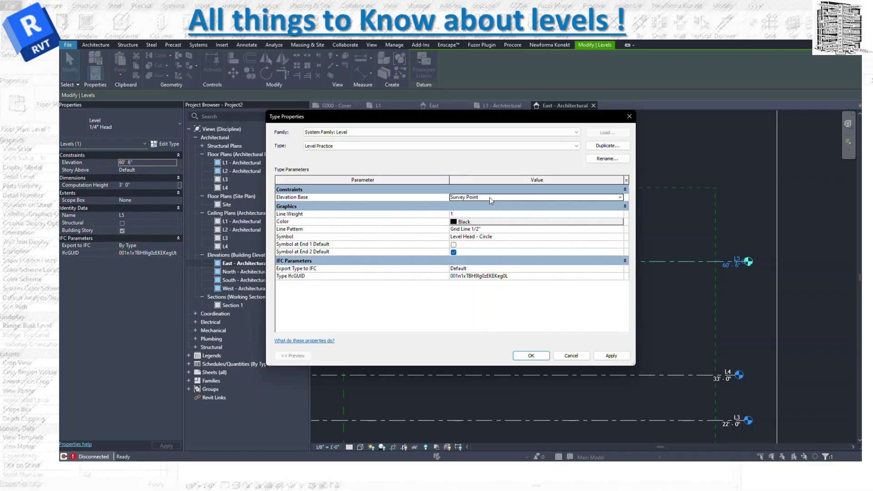
left_click(491, 198)
left_click(619, 197)
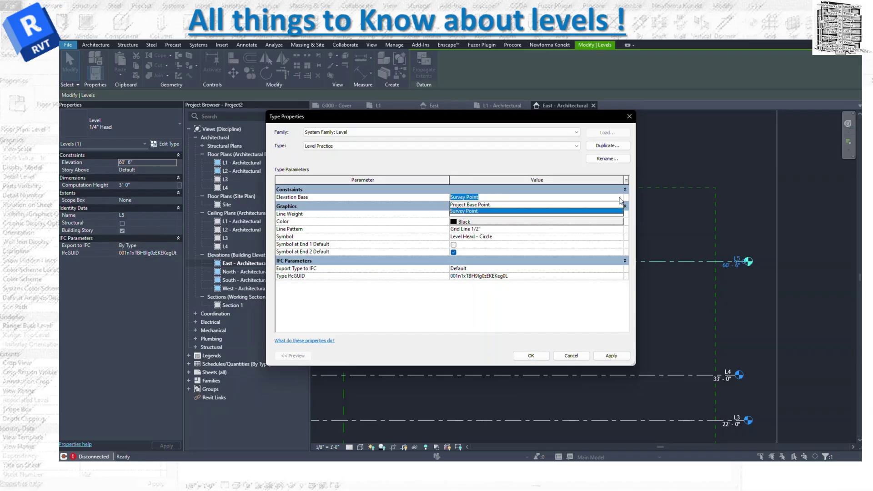
left_click(550, 205)
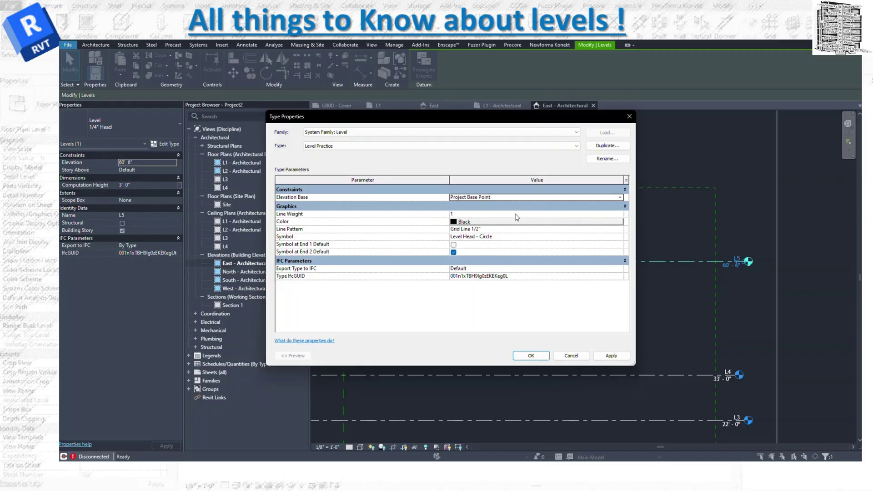
Set the Level Practice type's line weight to 4 and its color to Green
left_click(481, 216)
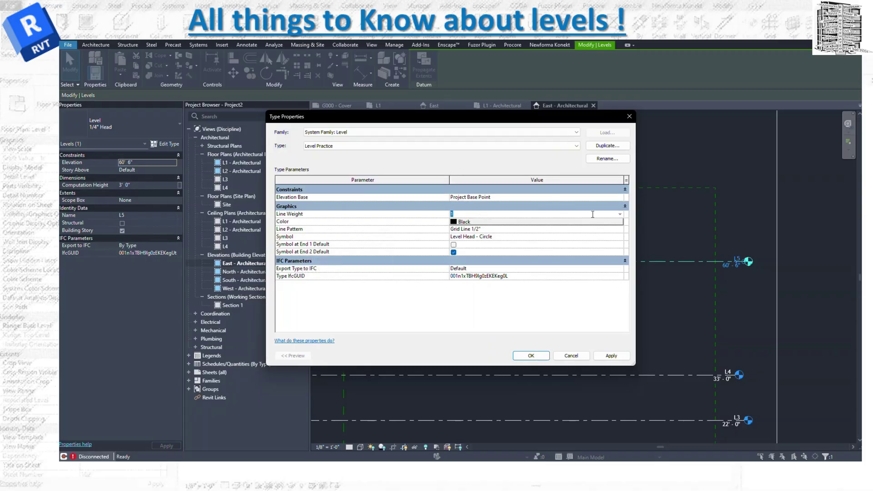
left_click(620, 214)
left_click(510, 242)
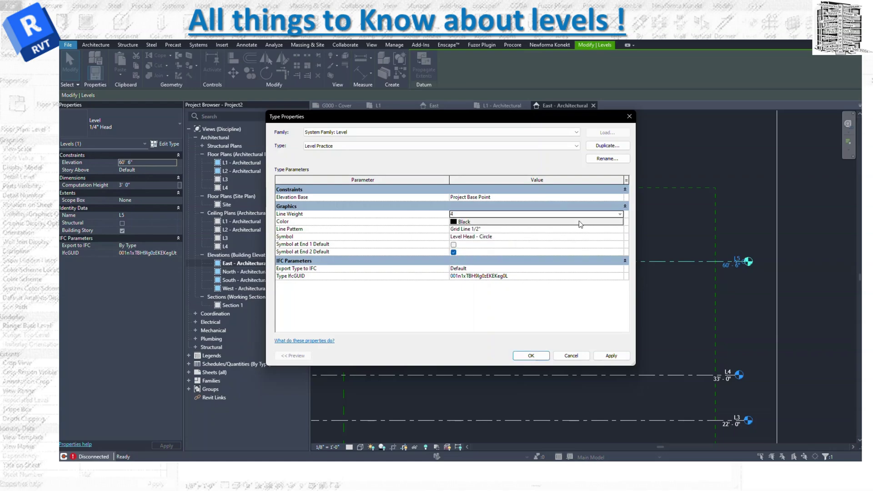
left_click(487, 225)
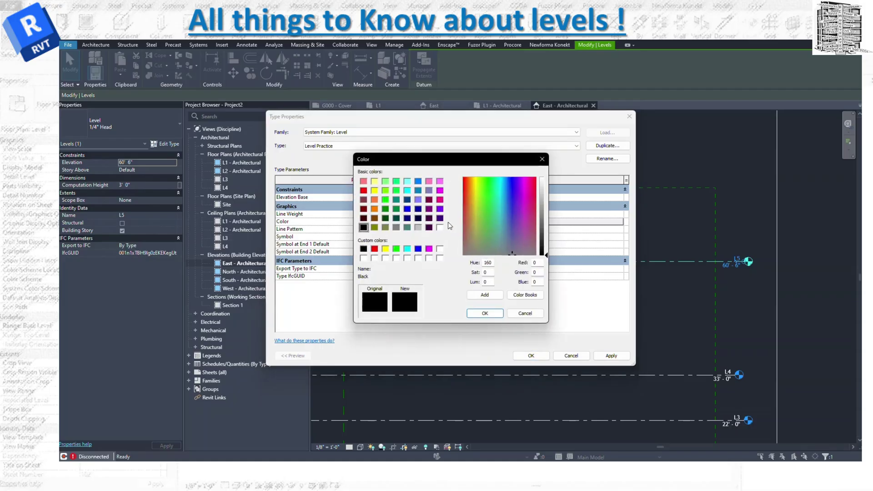
left_click(385, 200)
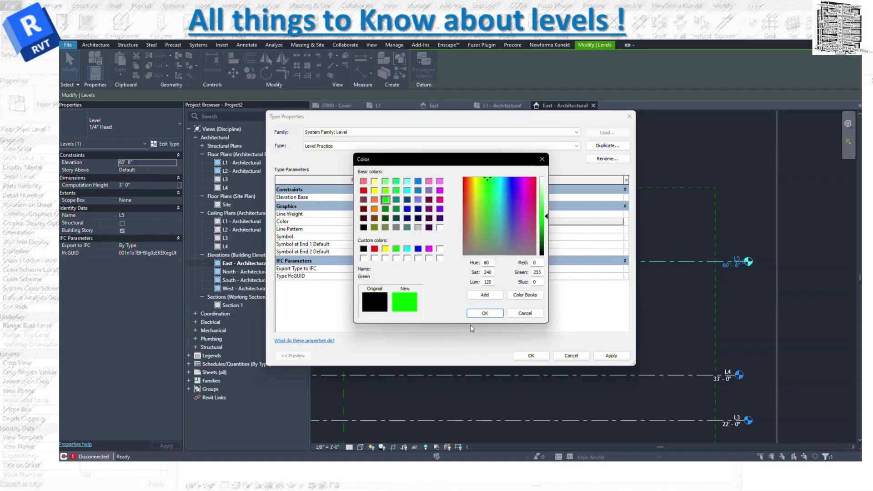
left_click(485, 313)
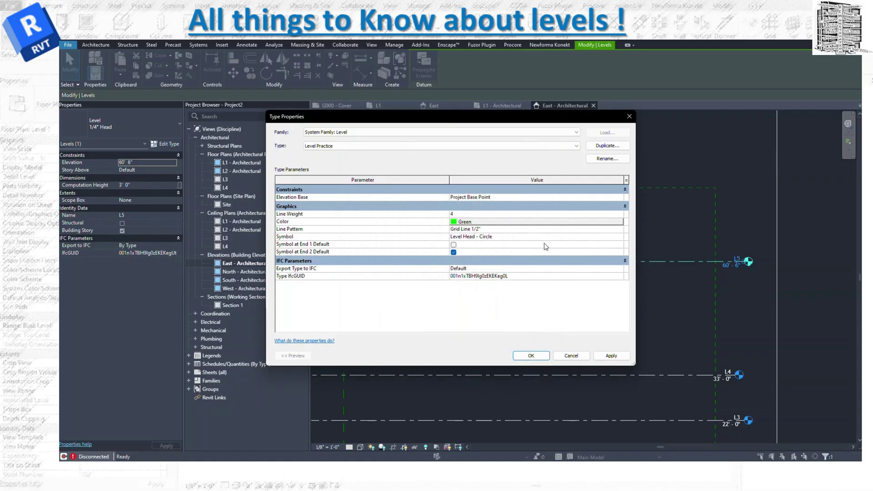
Review the line pattern and symbol options offered for the Level Practice type, keeping Grid Line 1/2" and Level Head - Circle
left_click(507, 229)
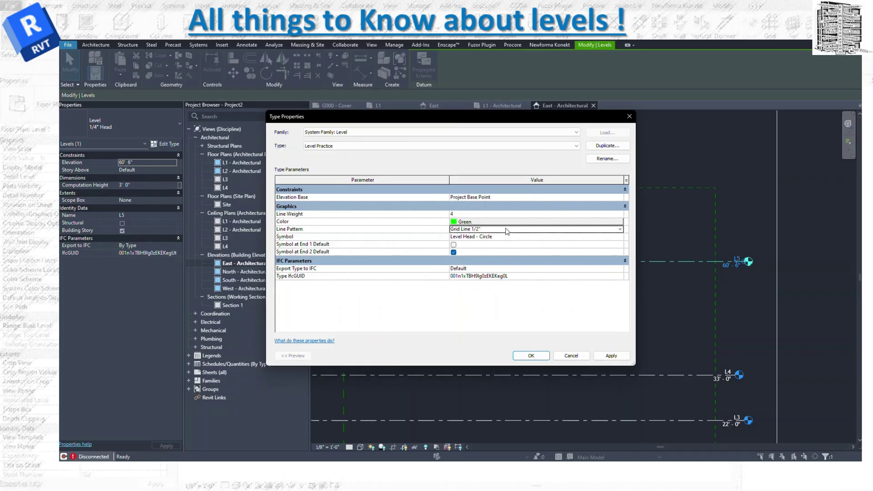
left_click(620, 230)
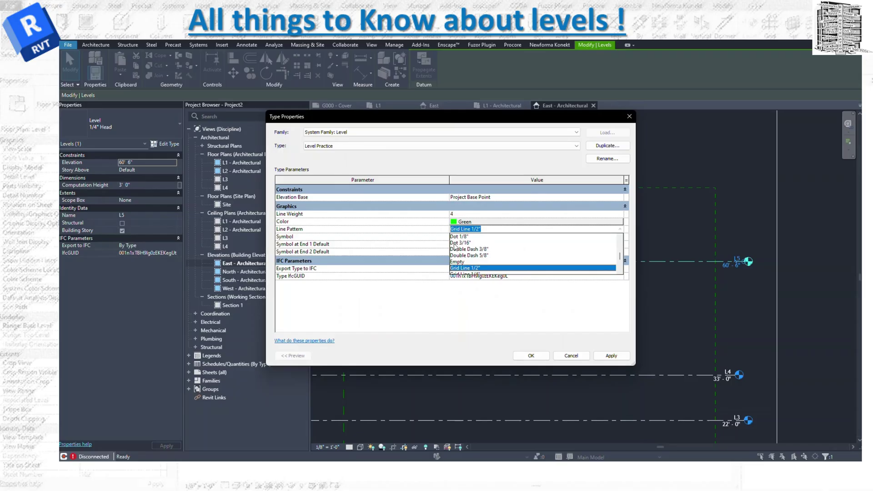
left_click(616, 217)
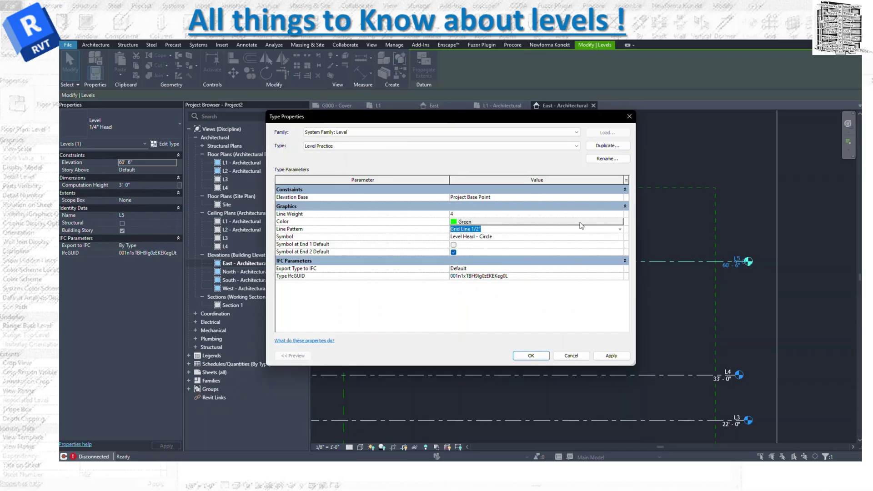
left_click(510, 239)
left_click(620, 239)
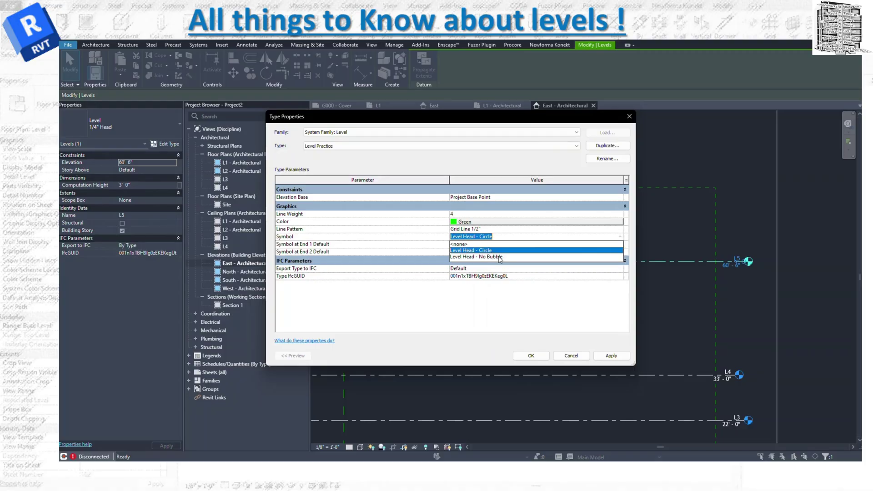
left_click(635, 244)
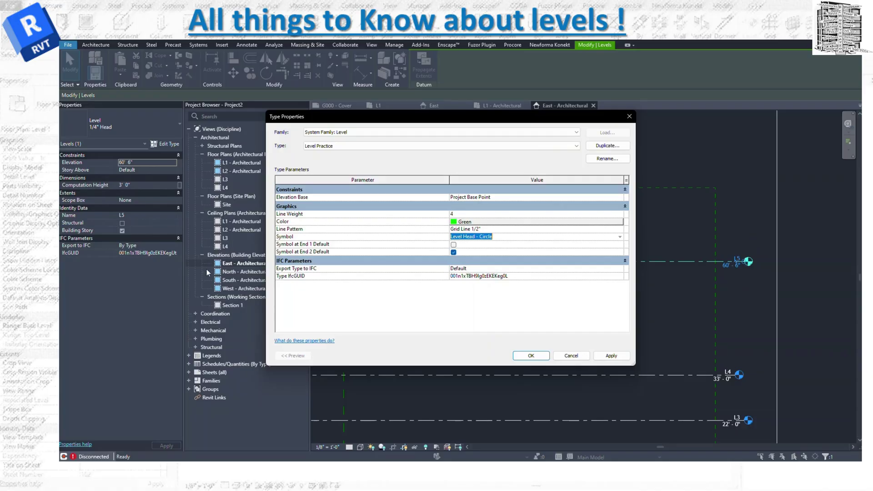
Enable Symbol at End 1 Default for the Level Practice type, apply the type changes to level L5, and check L5 in the elevation
left_click(453, 245)
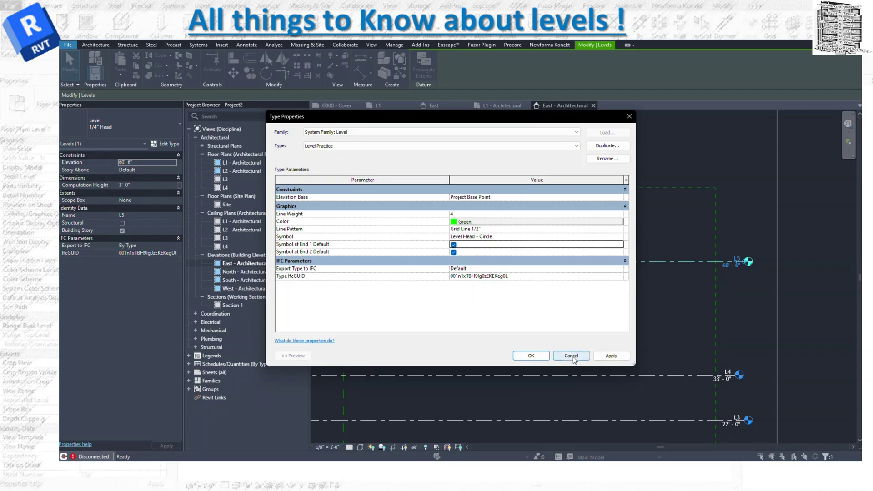
left_click(621, 358)
left_click(531, 356)
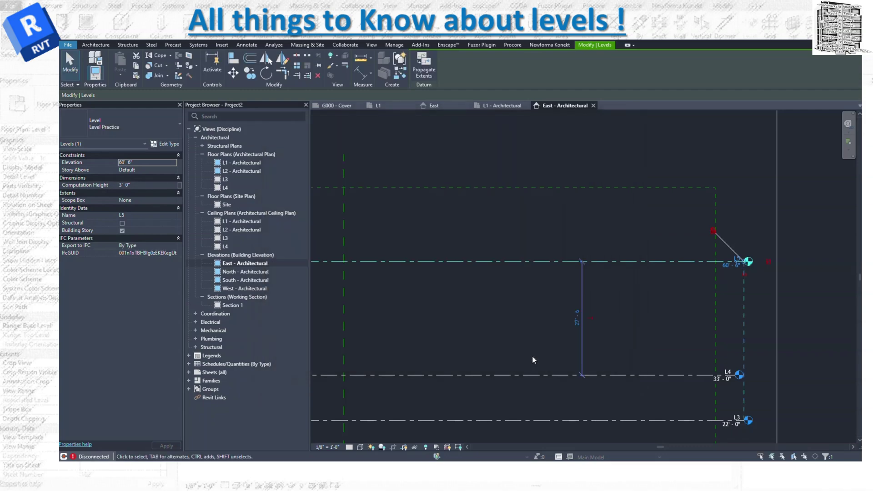
left_click(699, 199)
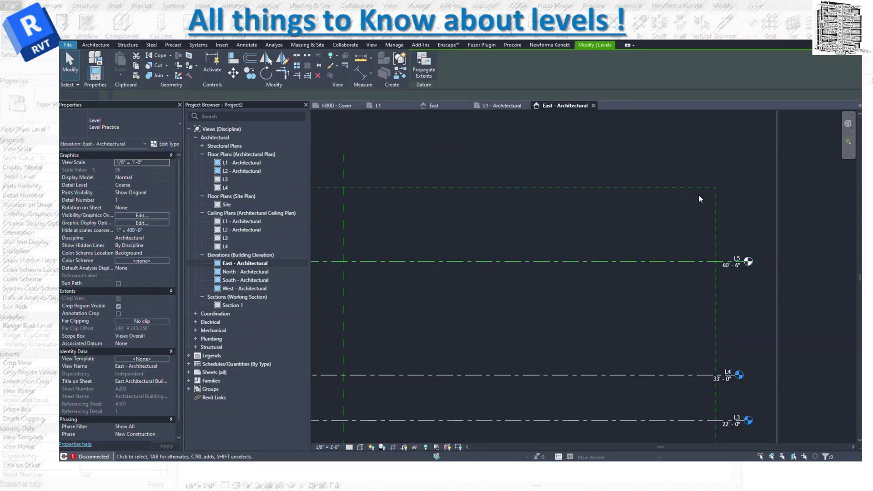
left_click(709, 262)
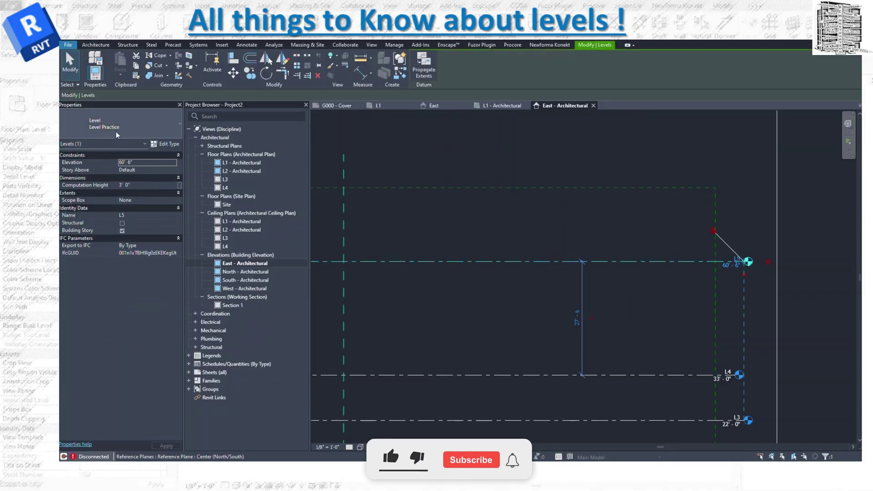
left_click(748, 308)
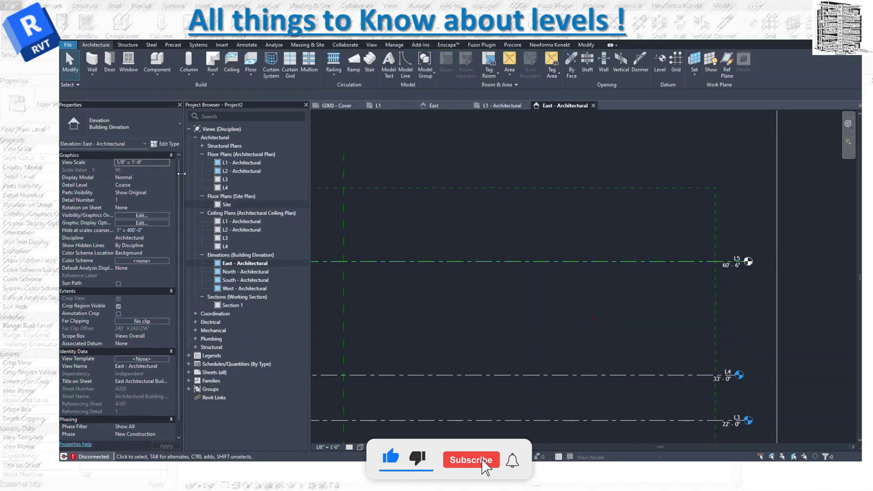
Place a level of type Level Practice with plan views across the East elevation at 72' 6", 12' above L5
left_click(660, 61)
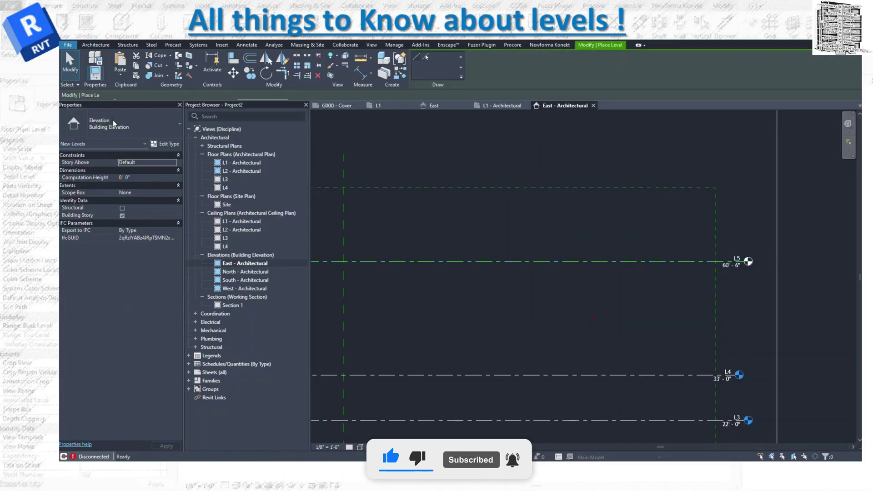
left_click(119, 124)
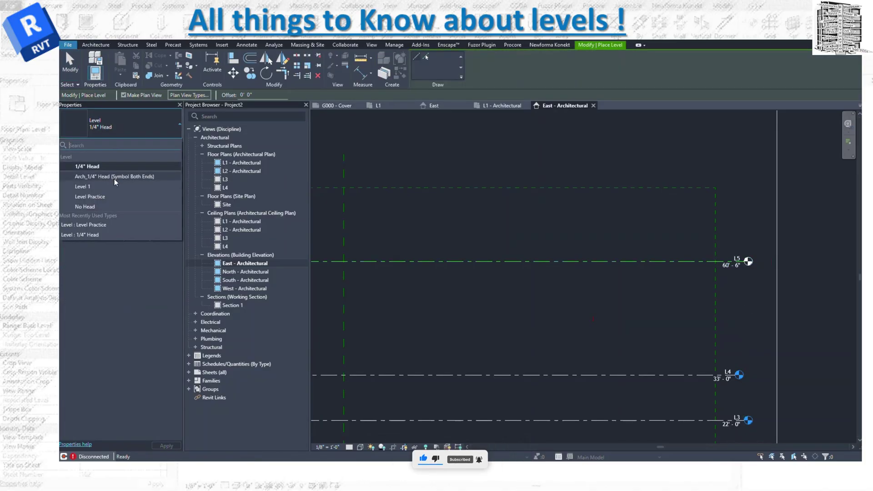
left_click(109, 196)
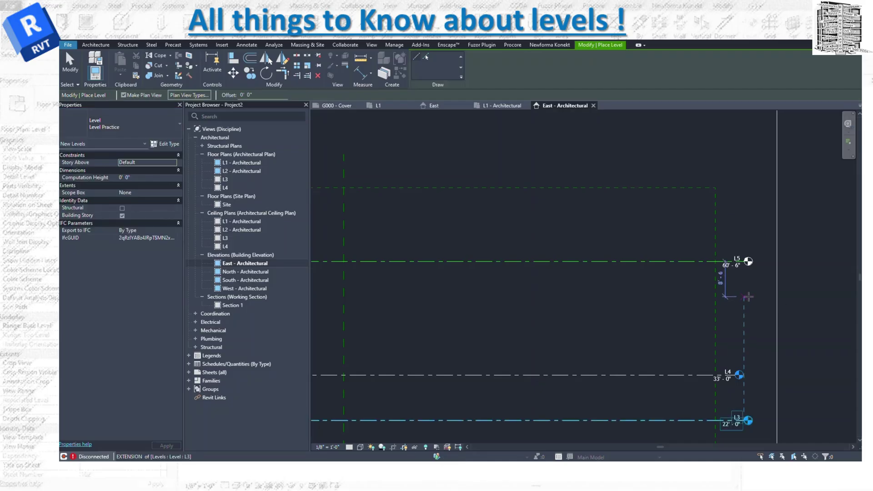
left_click(744, 211)
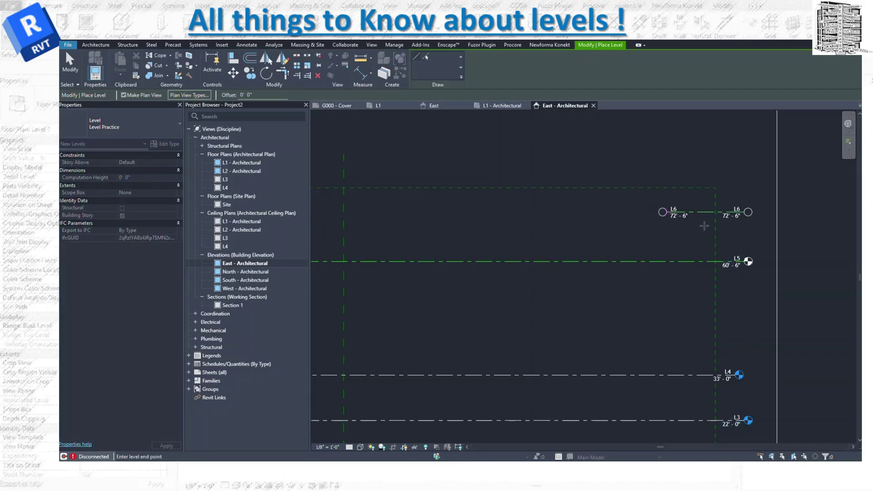
scroll(661, 214, "down", 1)
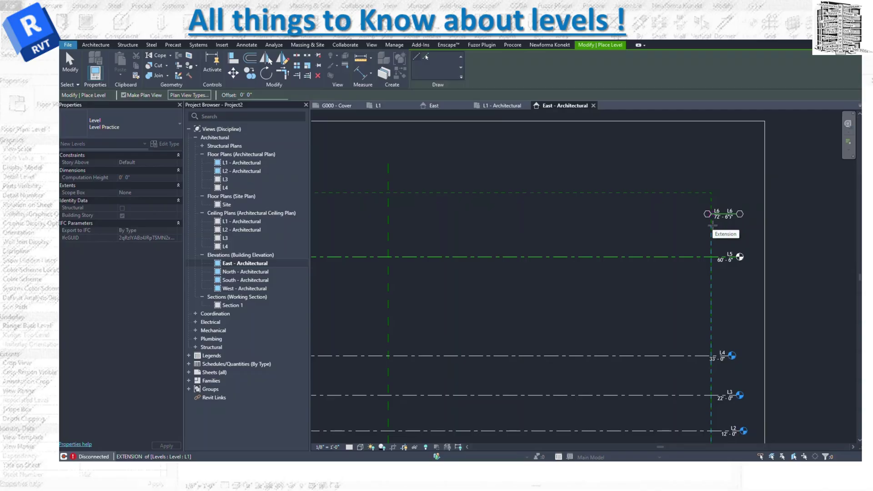
scroll(747, 226, "down", 1)
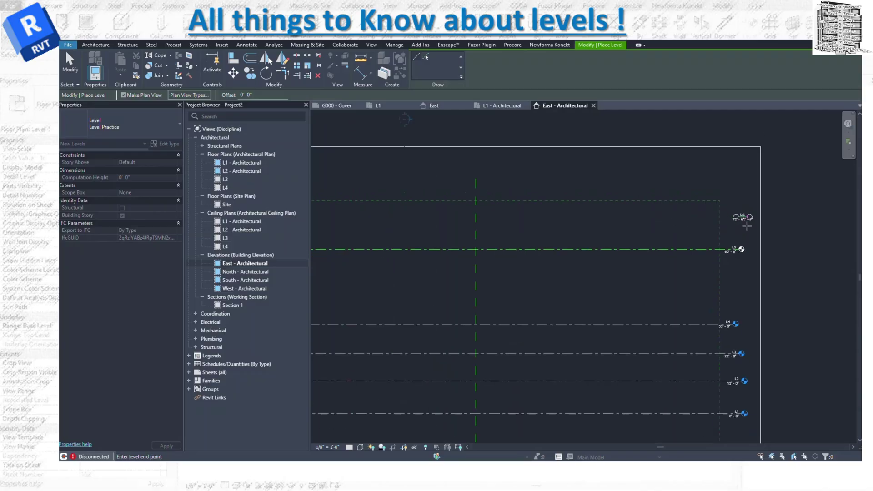
scroll(747, 225, "down", 1)
left_click(745, 220)
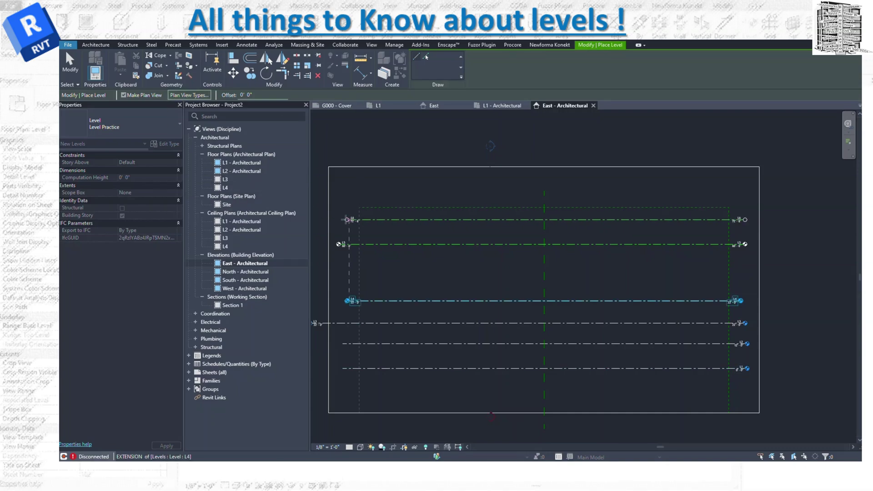
left_click(344, 220)
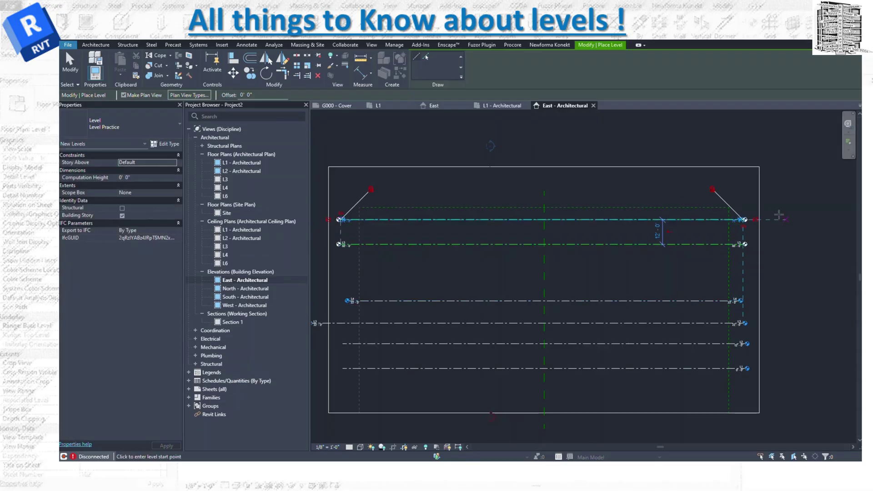
scroll(754, 224, "up", 2)
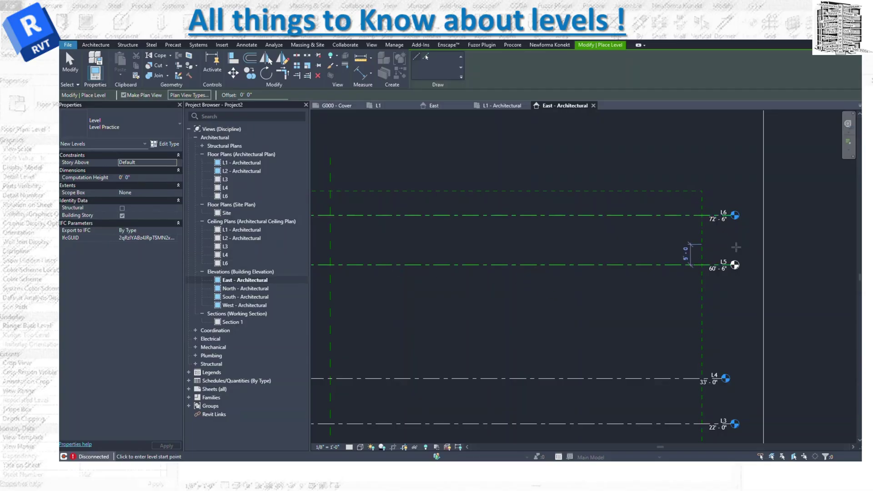
key("Escape")
key("Escape")
Inspect level L5's head and properties in the East elevation
left_click(659, 264)
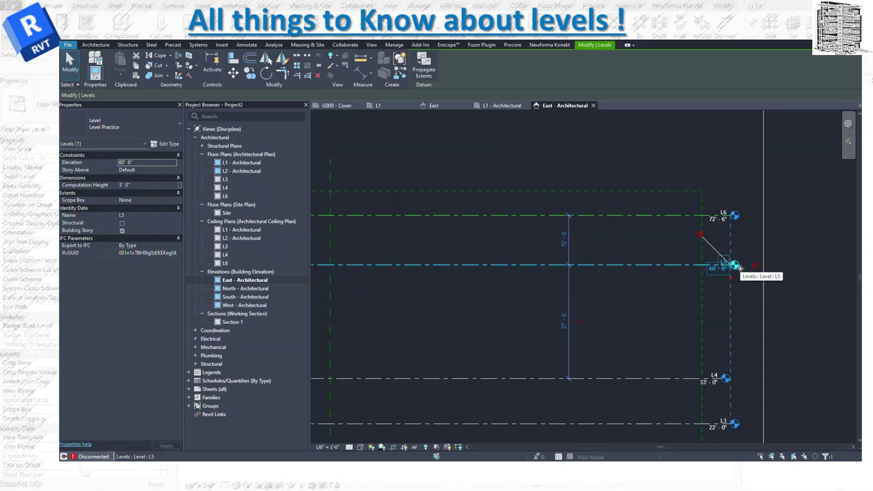
left_click(751, 299)
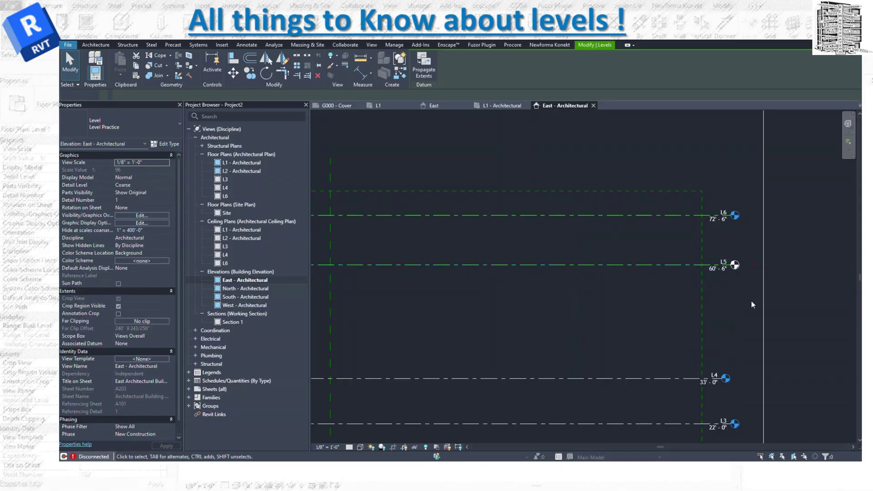